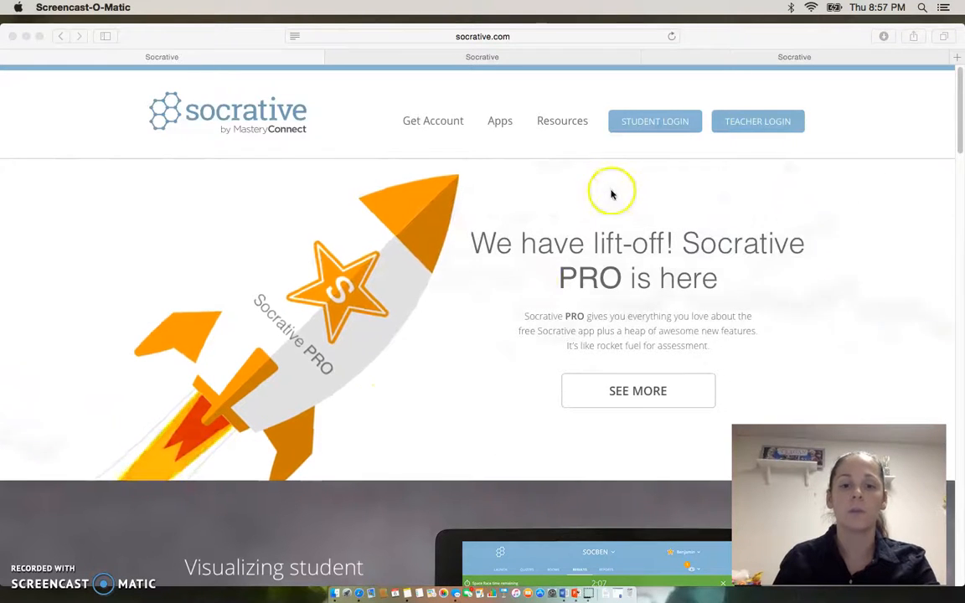
Sign in to the teacher account with the saved credentials, check its list of rooms and return to the launch page.
left_click(756, 123)
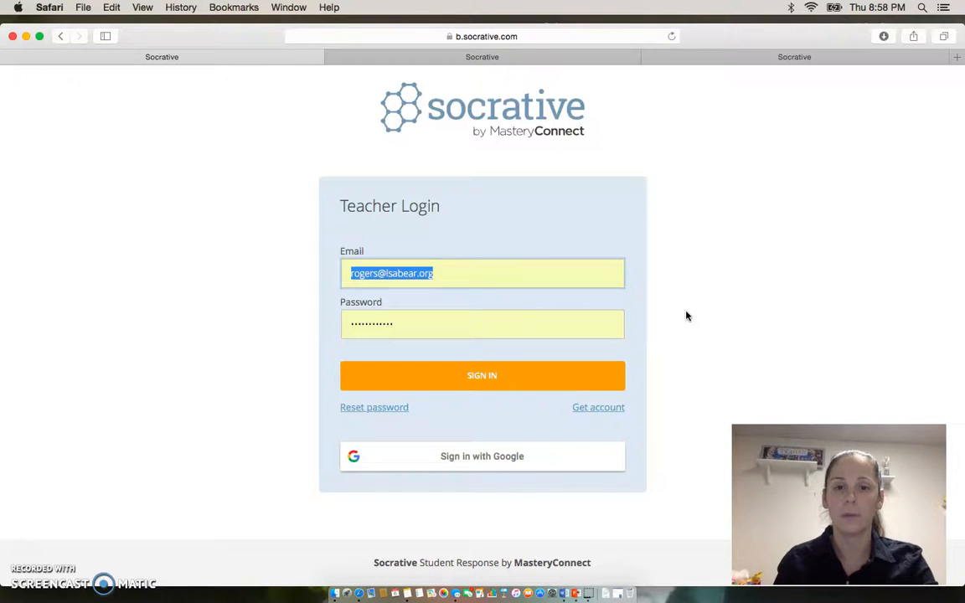
left_click(521, 380)
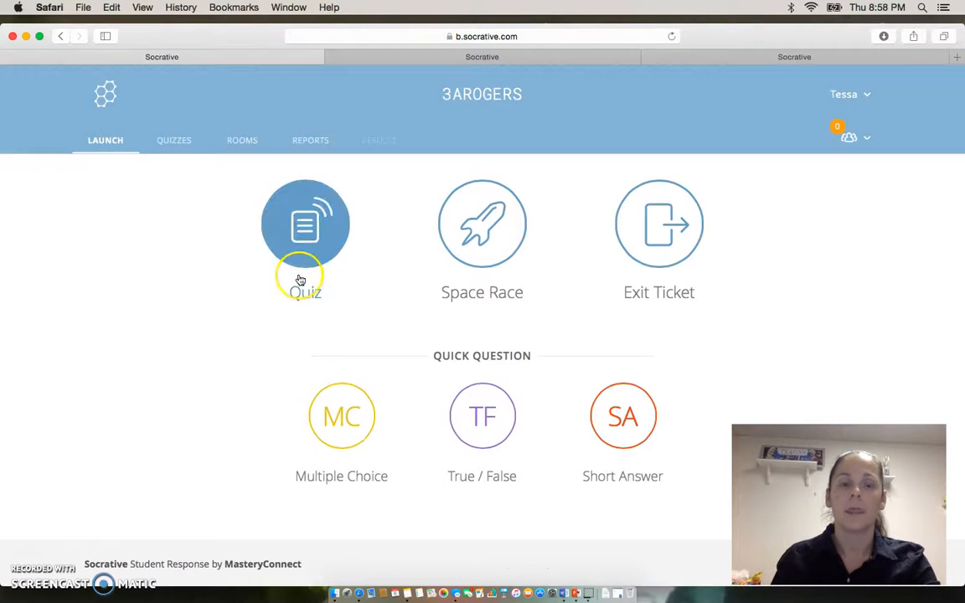
left_click(251, 140)
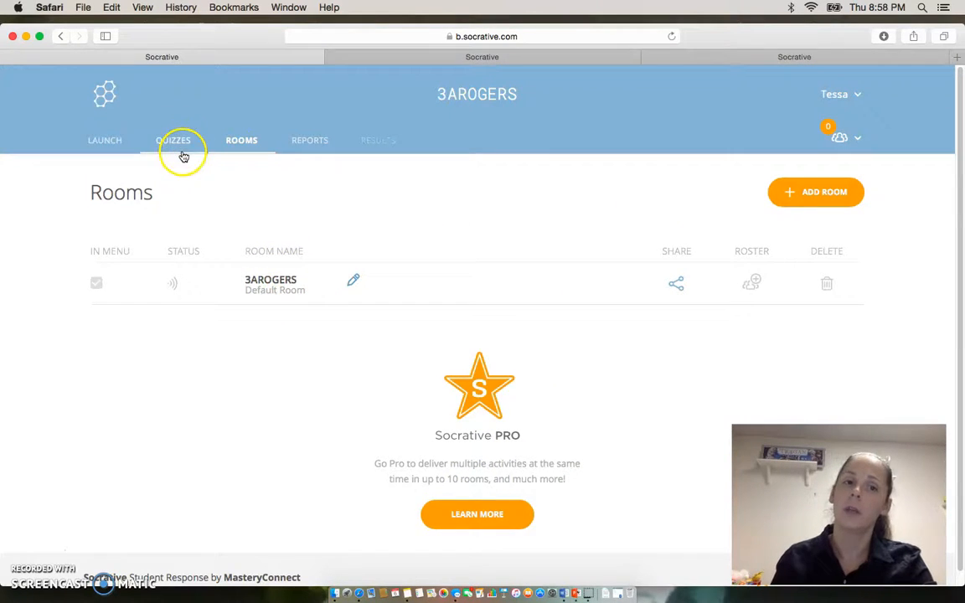
left_click(109, 141)
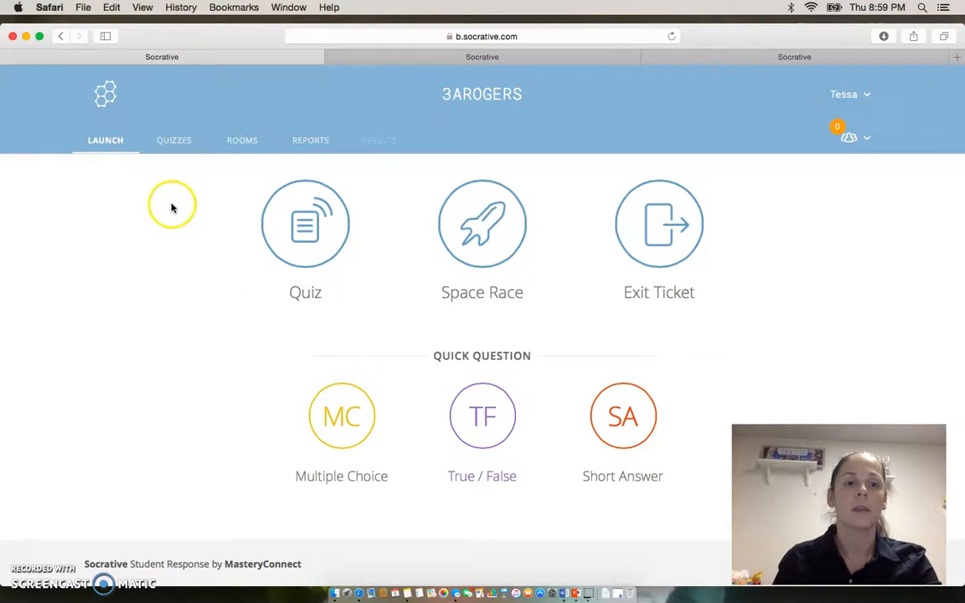
Begin creating a new quiz and enable aligning the entire quiz to a standard.
left_click(170, 151)
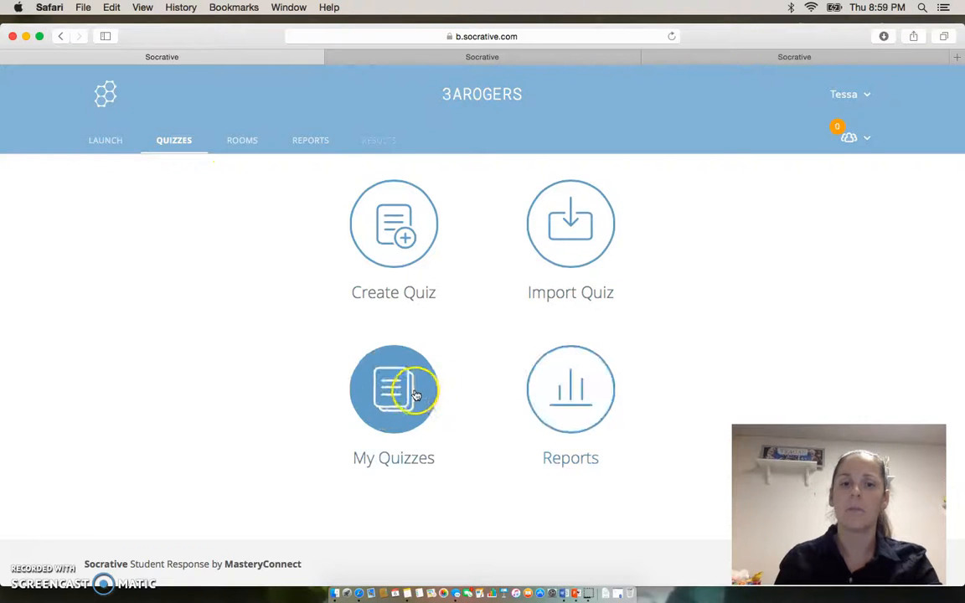
left_click(394, 214)
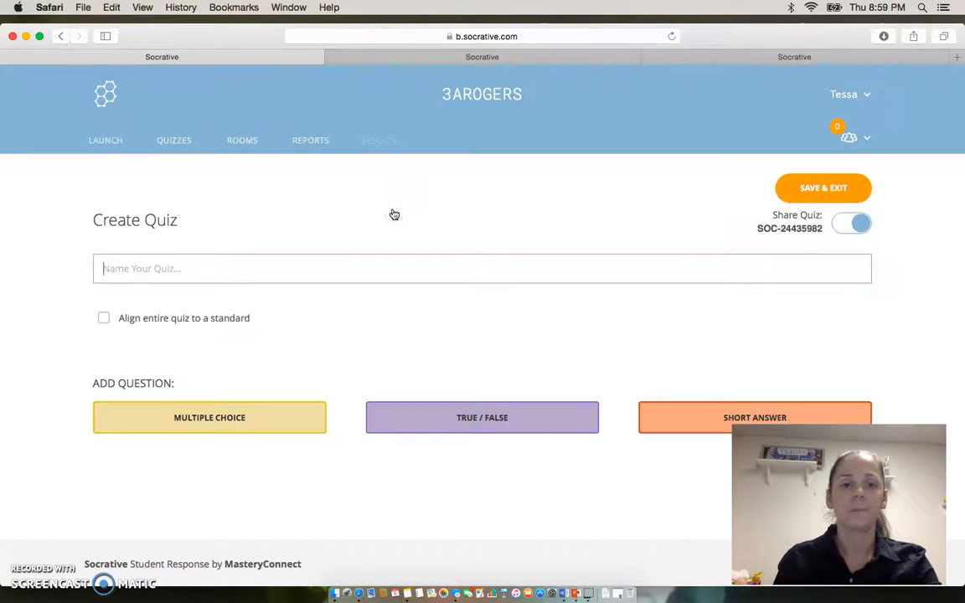
left_click(368, 198)
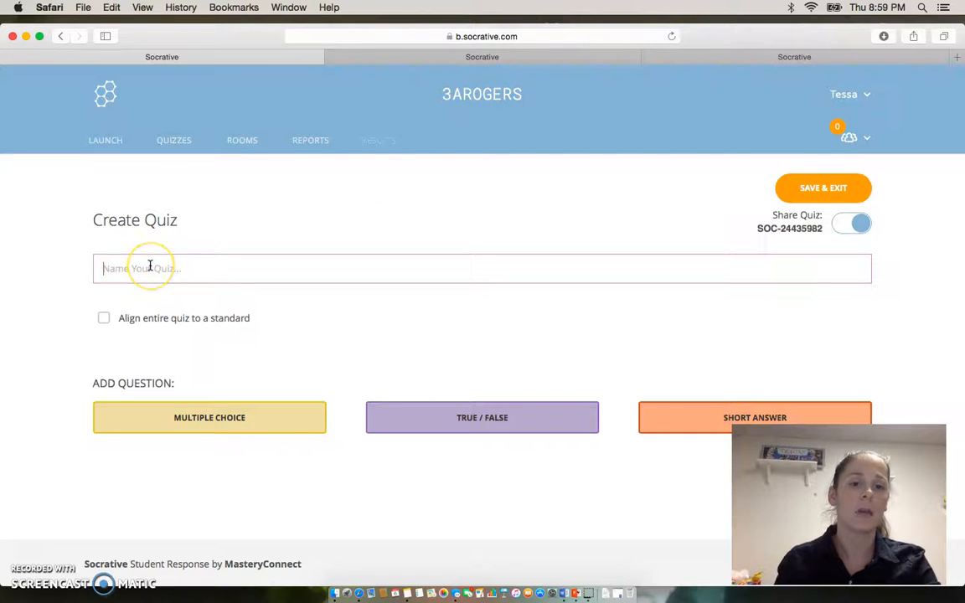
left_click(104, 320)
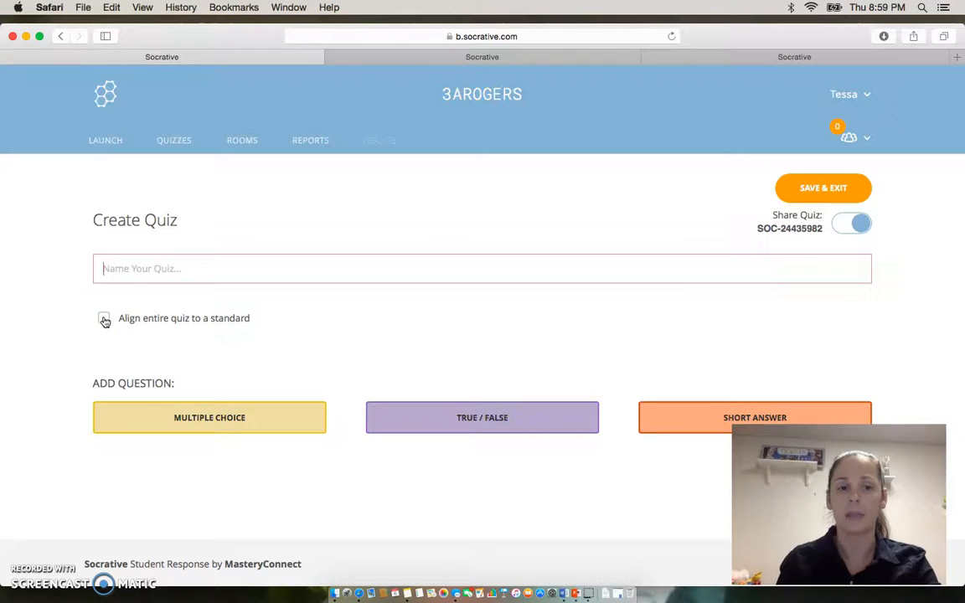
left_click(104, 320)
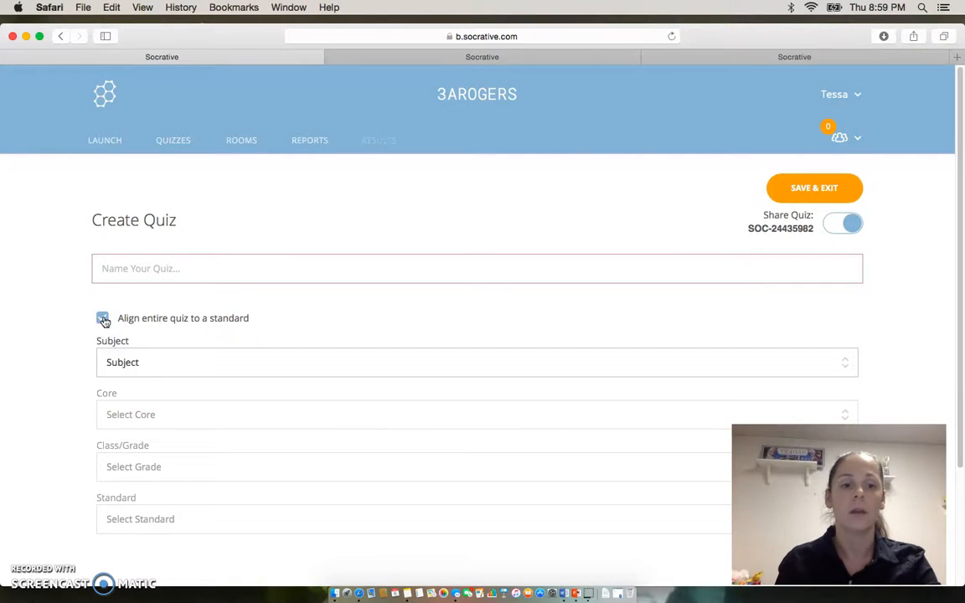
Add a multiple-choice question, remove answer choices D and E, and mark choice A as correct.
left_click_drag(959, 200, 947, 345)
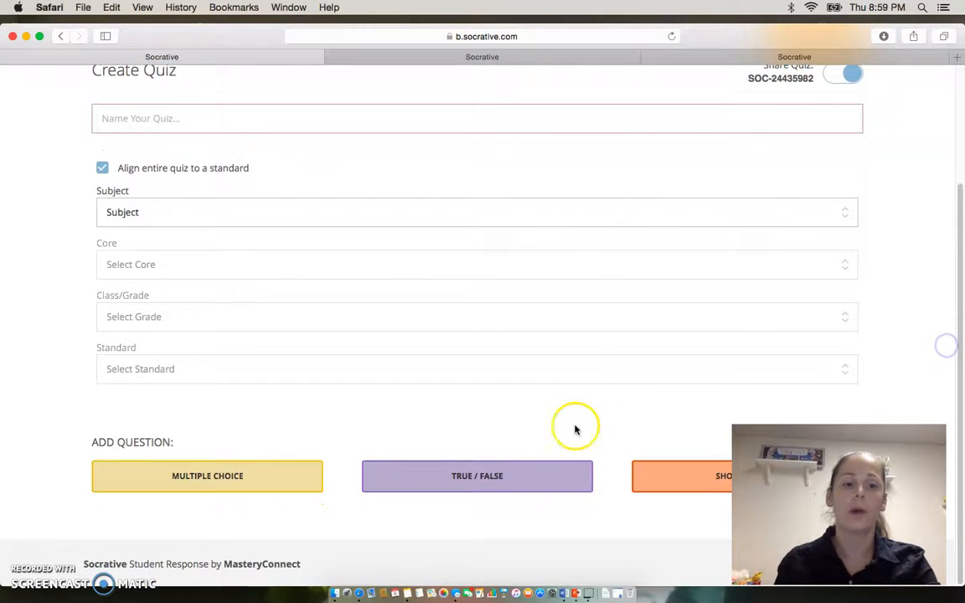
left_click(292, 487)
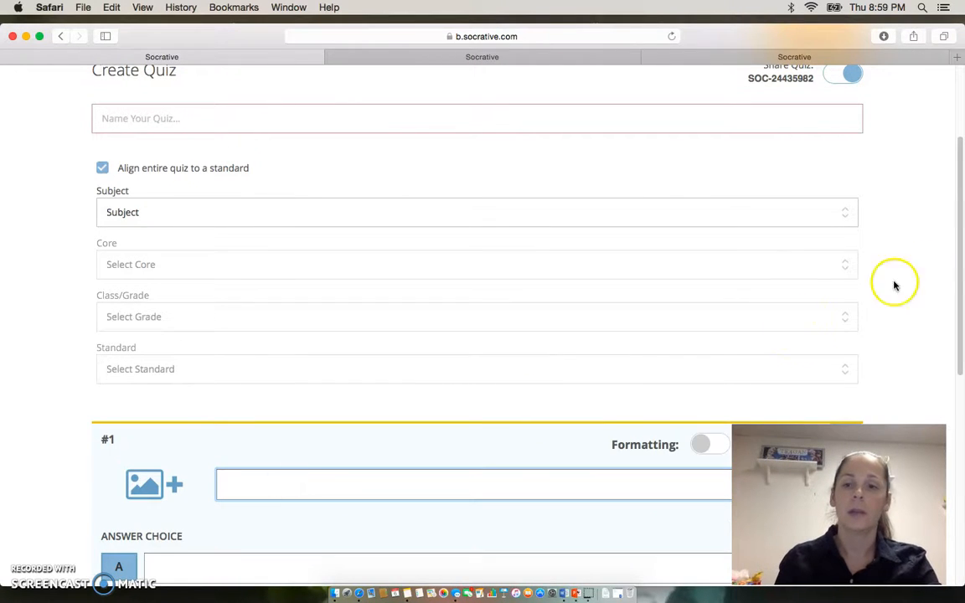
left_click_drag(962, 202, 956, 344)
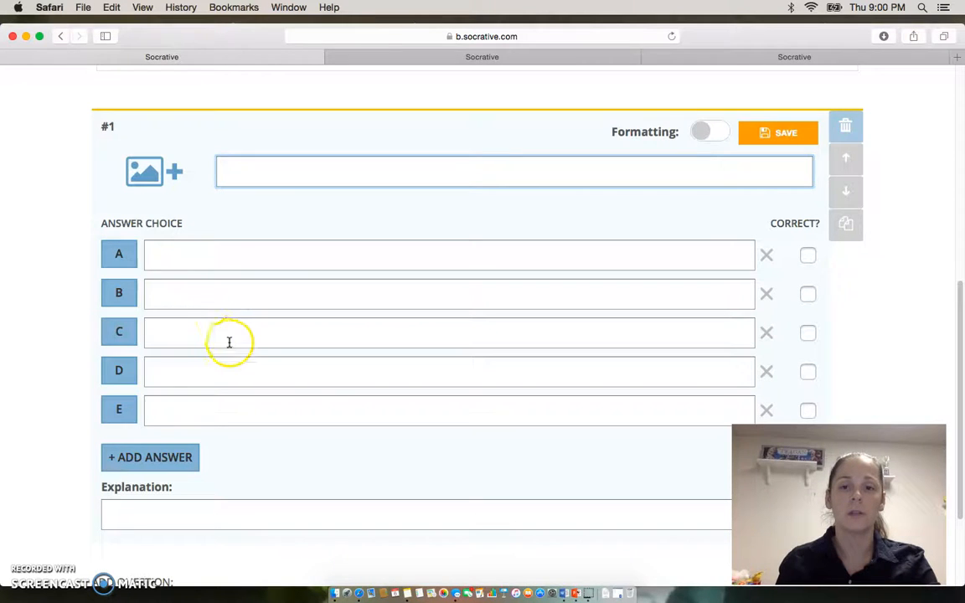
left_click(766, 410)
left_click(766, 372)
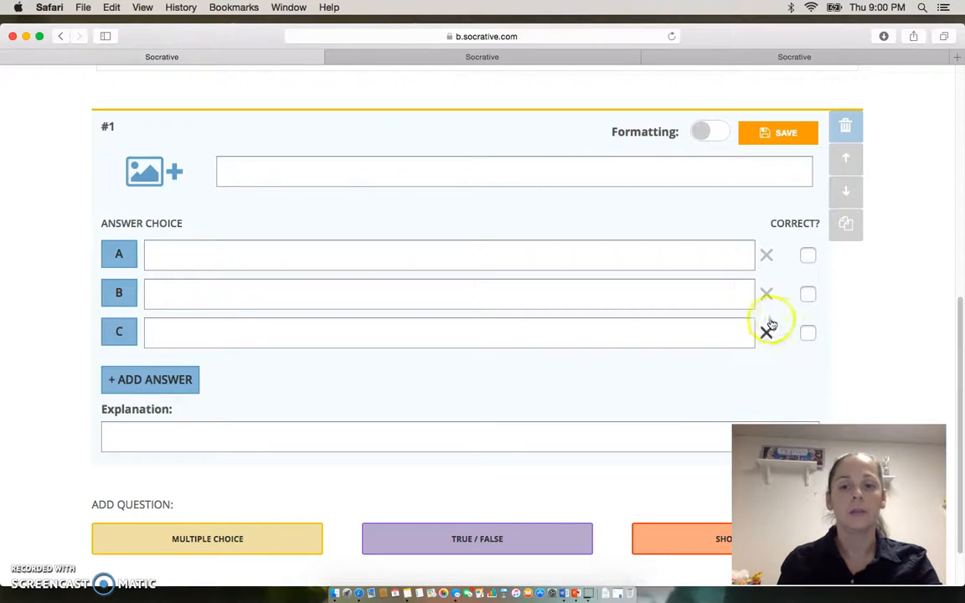
left_click(809, 255)
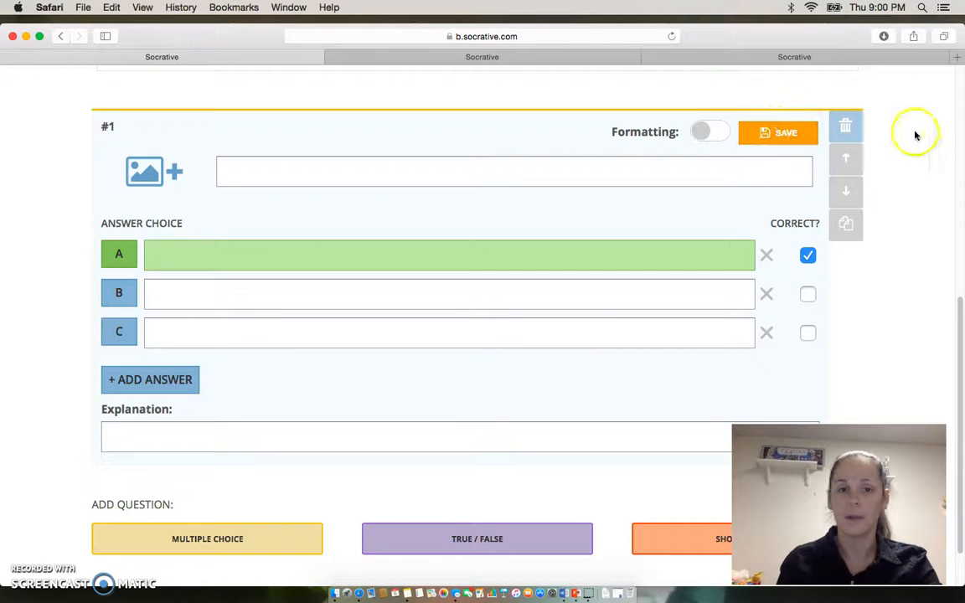
Try to add a true/false question below the blank multiple-choice question.
left_click_drag(960, 307, 959, 326)
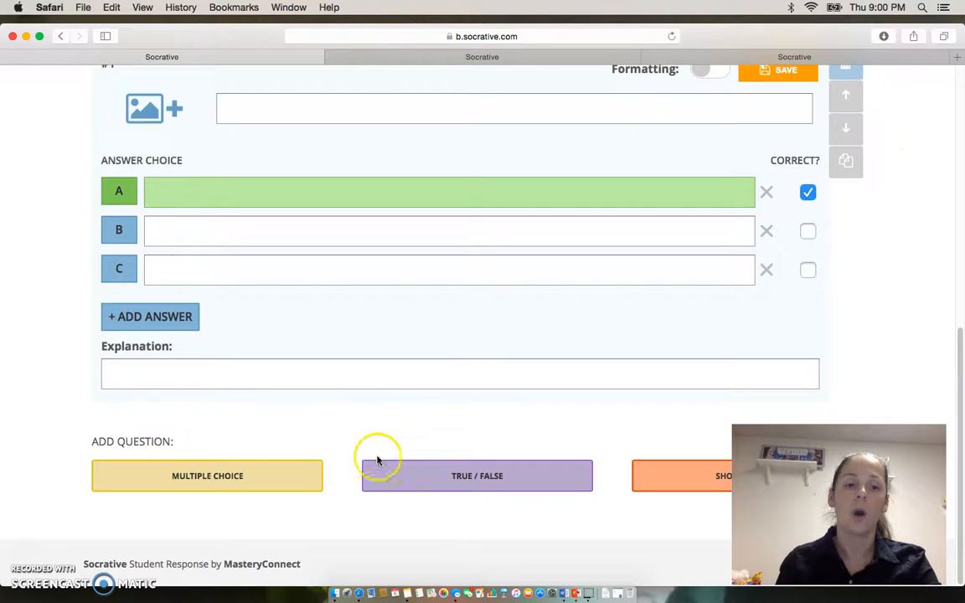
left_click(437, 480)
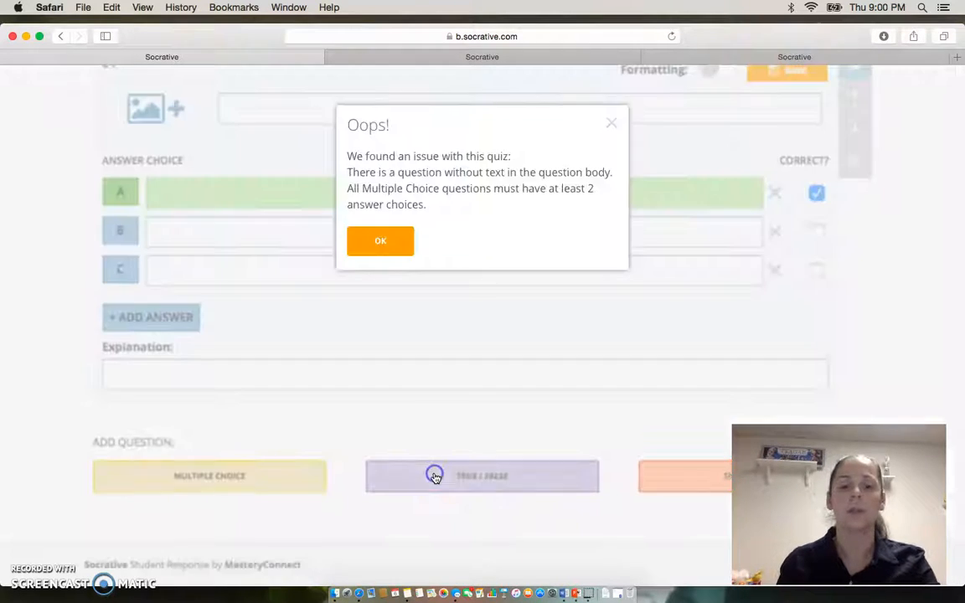
left_click(368, 250)
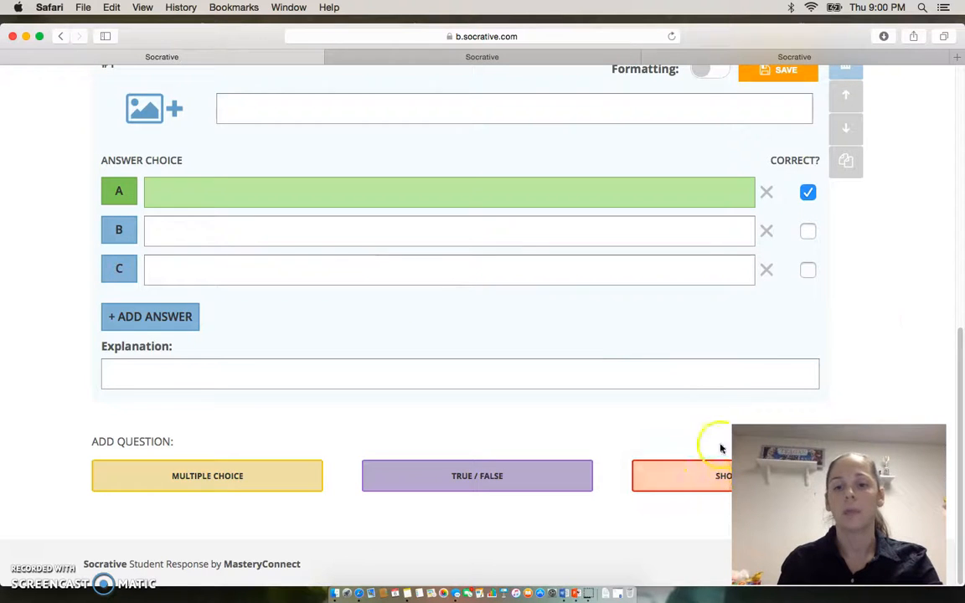
Leave the unfinished quiz and exit the blank quiz creation form using Save & Exit.
left_click_drag(961, 340, 962, 237)
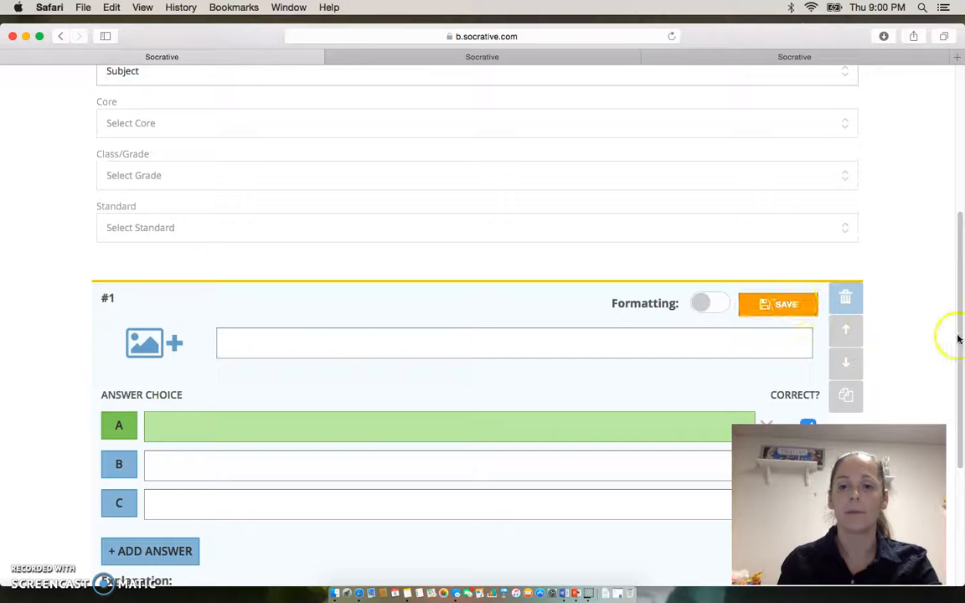
left_click_drag(961, 336, 940, 200)
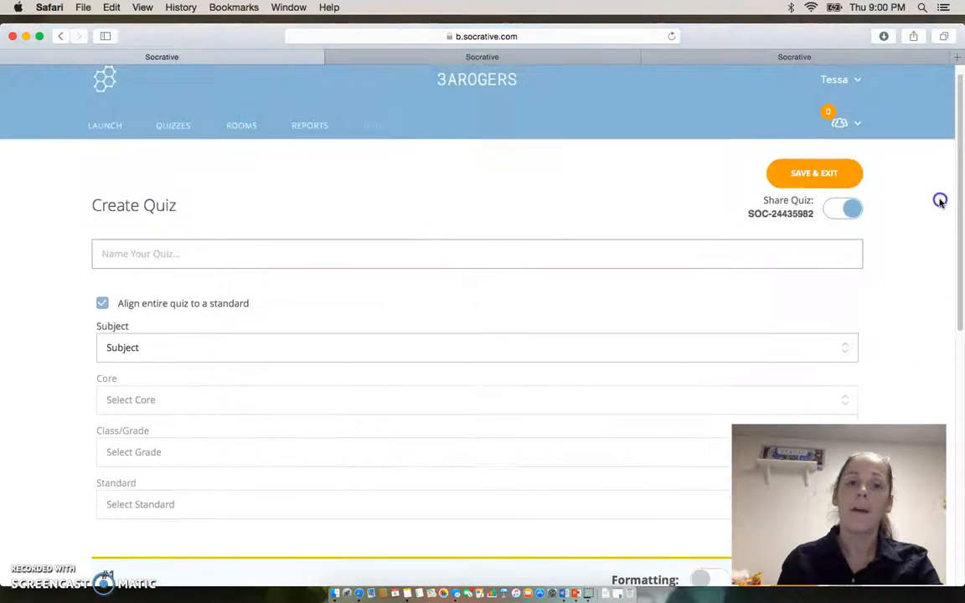
left_click(117, 132)
left_click(378, 193)
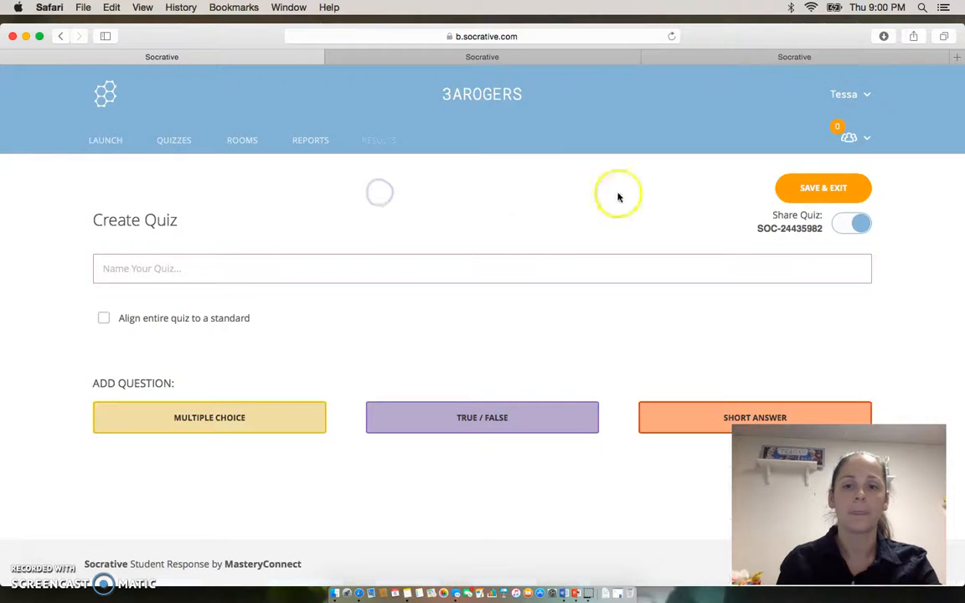
left_click(794, 196)
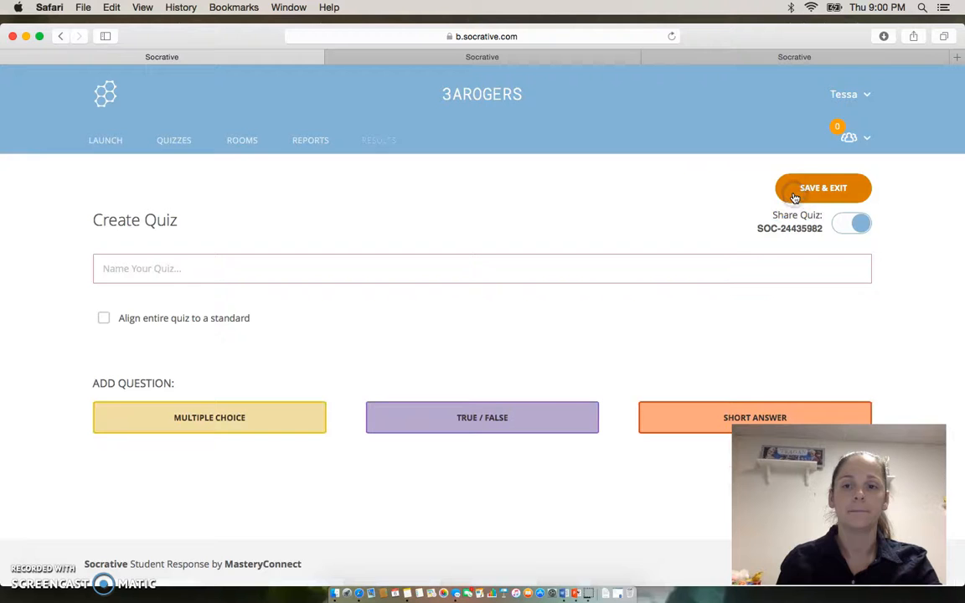
left_click(826, 193)
Launch the Continents quiz as Student Paced - Immediate Feedback with Hide Final Score enabled.
left_click(117, 133)
left_click(293, 215)
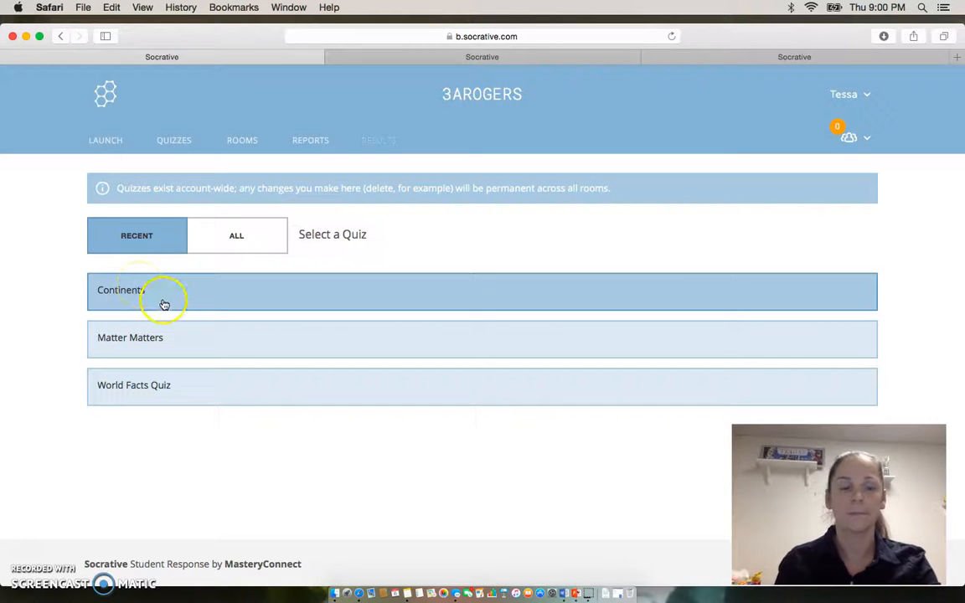
left_click(168, 290)
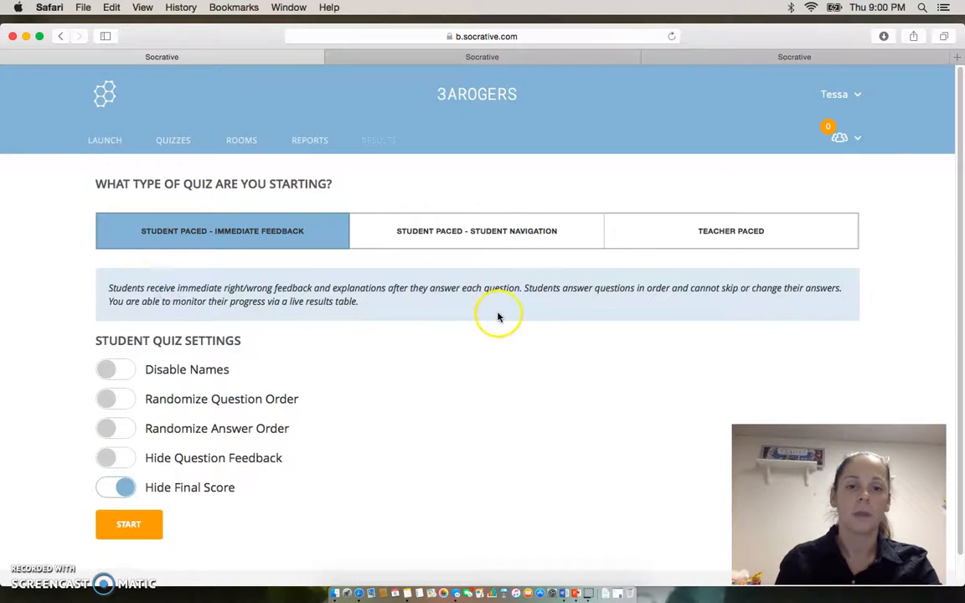
left_click_drag(961, 214, 963, 250)
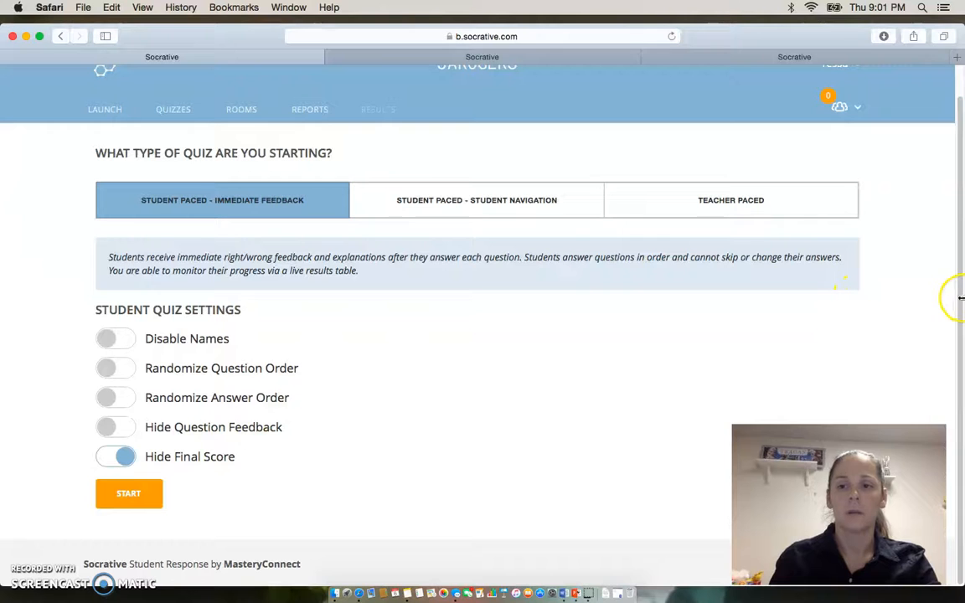
left_click(140, 496)
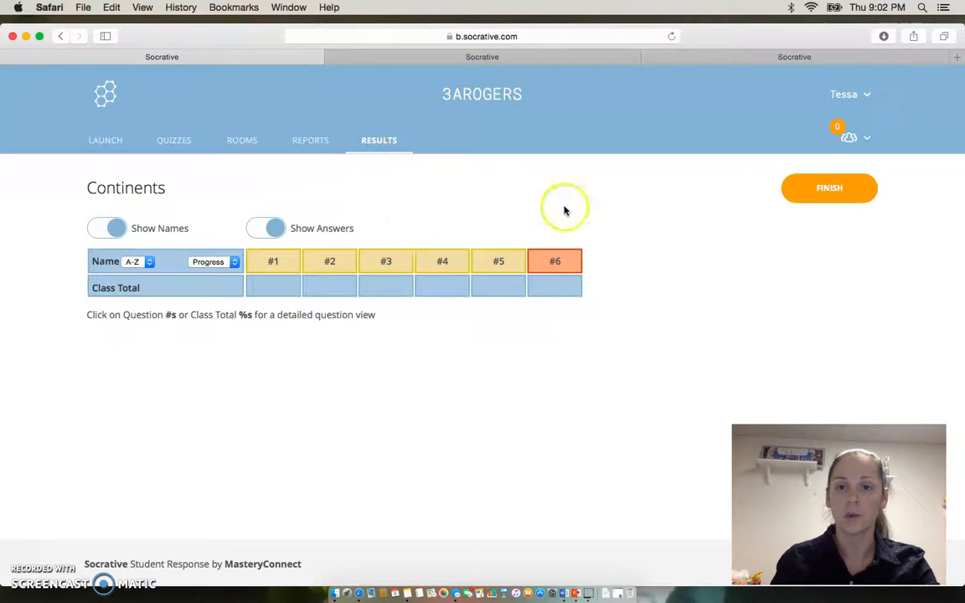
In another browser tab, join the teacher's room through the student login and enter the student's name.
left_click(704, 58)
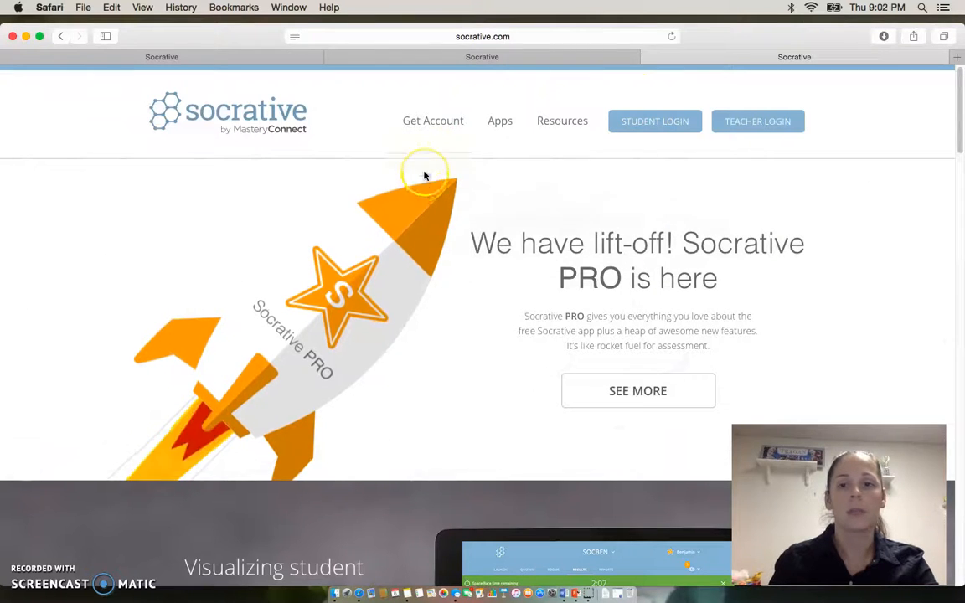
left_click(661, 132)
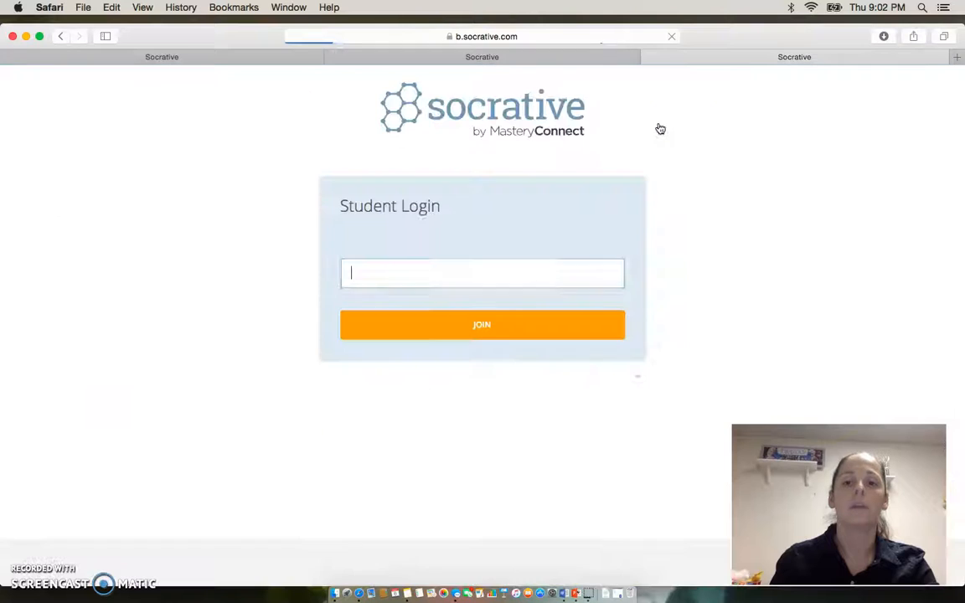
left_click(433, 274)
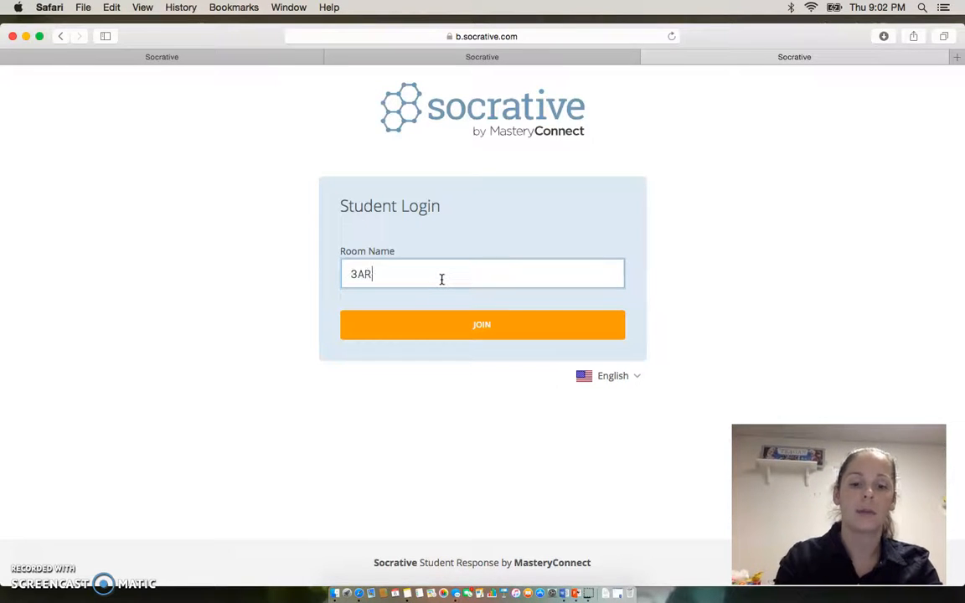
key("Return")
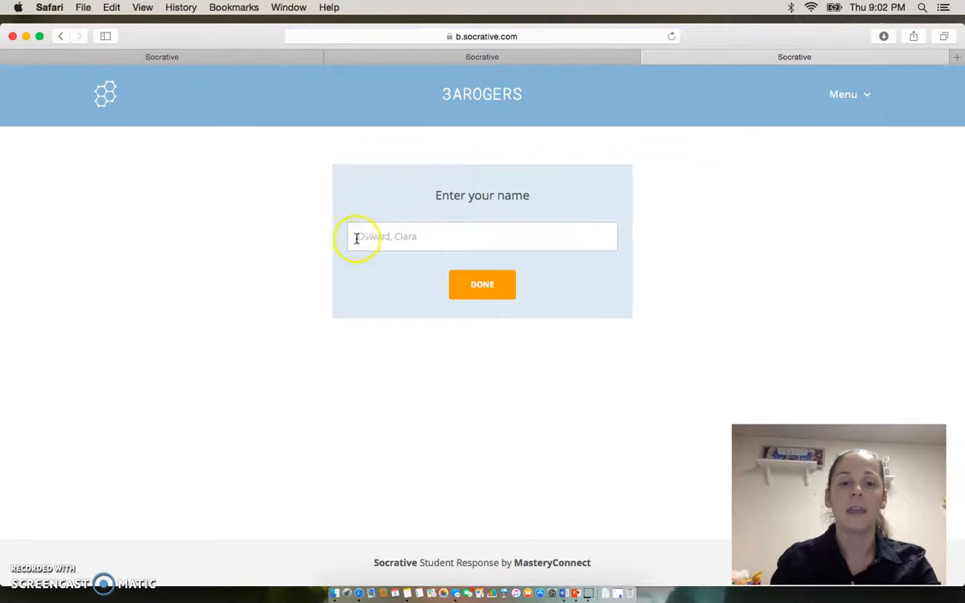
left_click(385, 240)
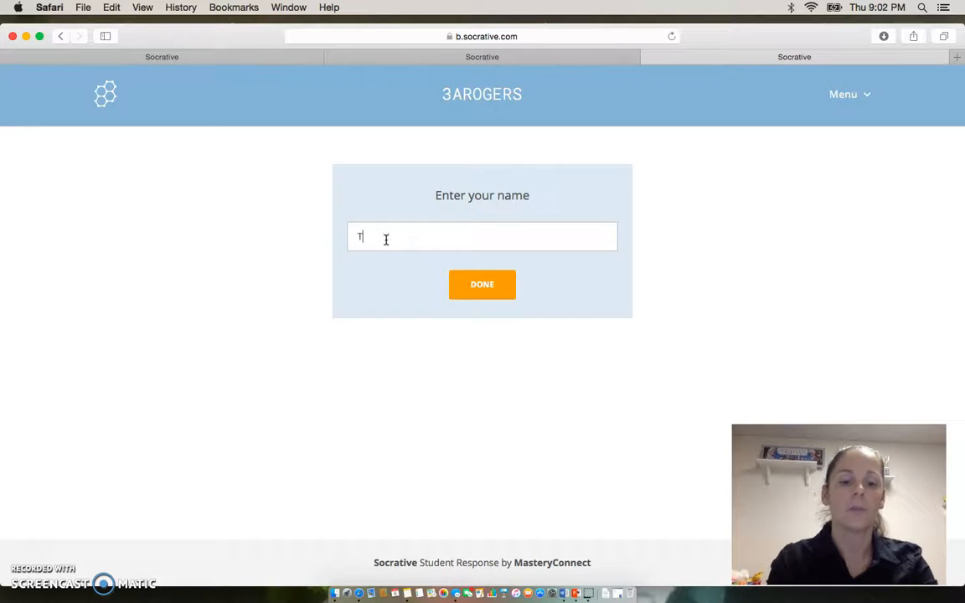
left_click(490, 287)
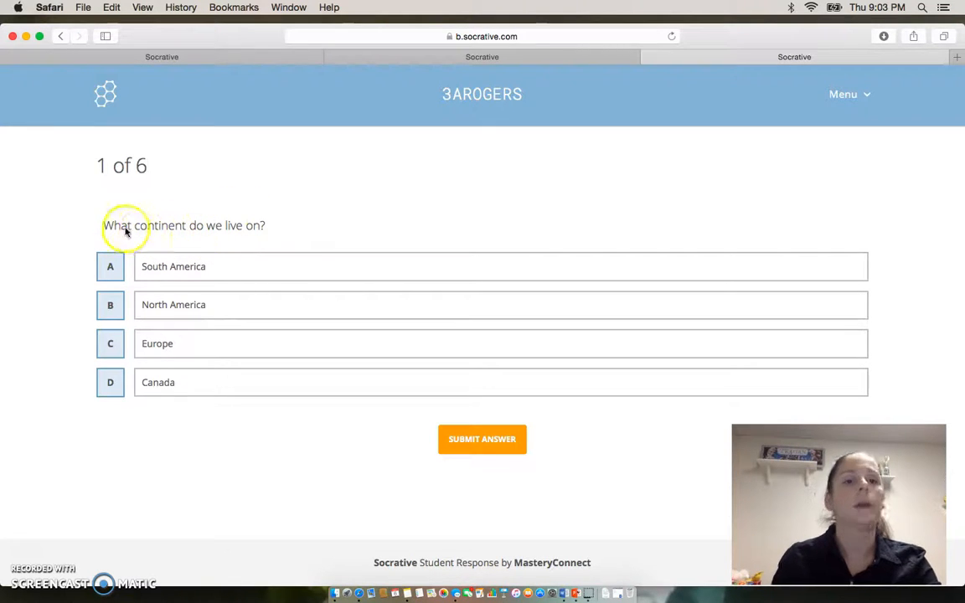
Submit North America as the answer to question 1 and continue to question 2.
left_click(168, 309)
left_click(482, 441)
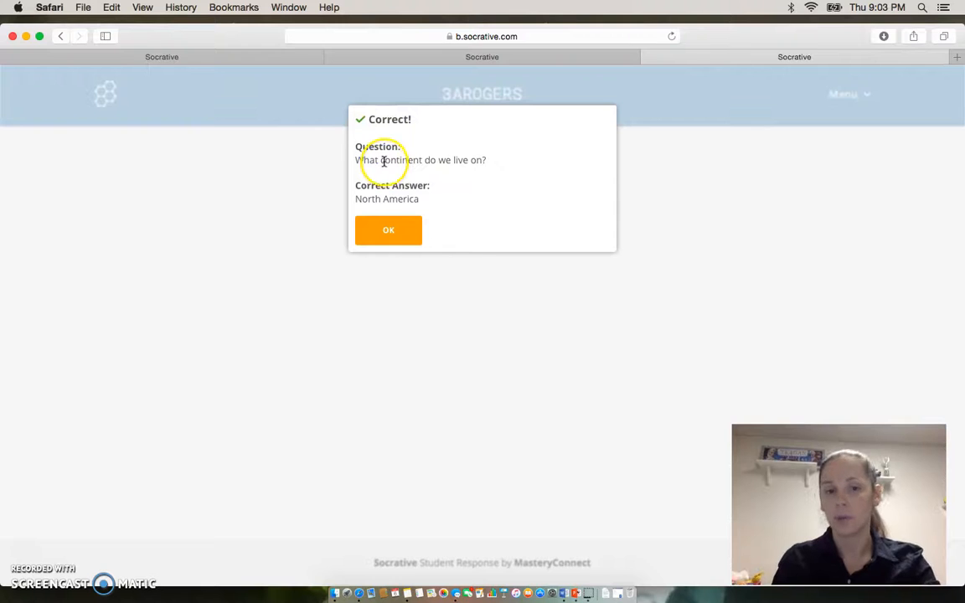
left_click(393, 231)
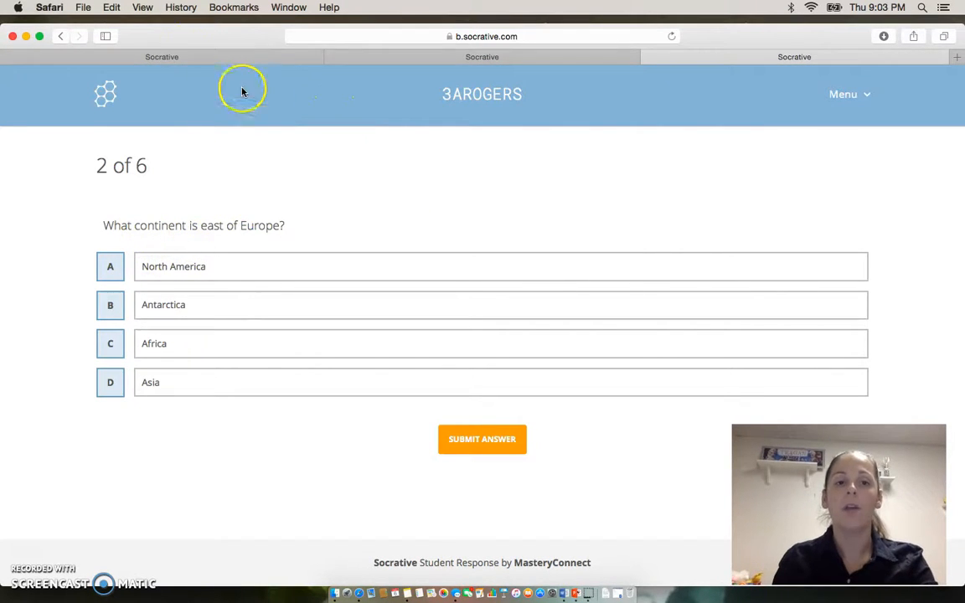
Check the student's progress in the teacher's live results for the Continents quiz and return to the student quiz.
left_click(188, 56)
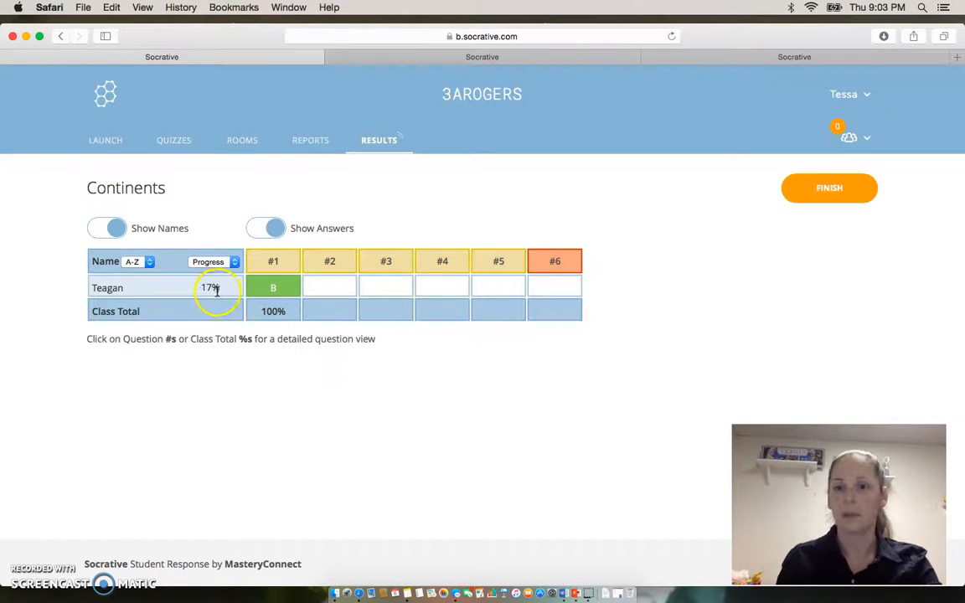
left_click(704, 60)
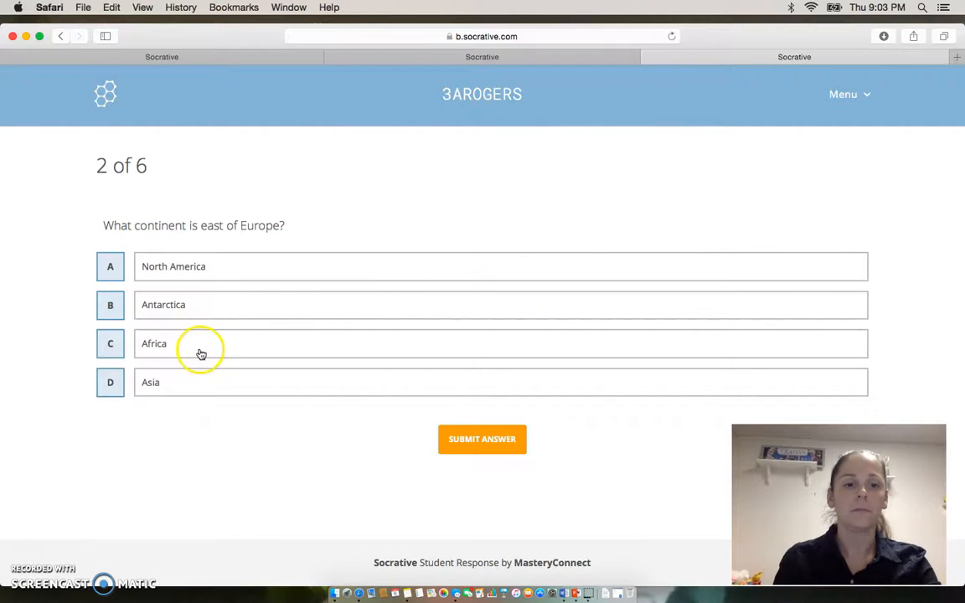
Check the options for ending the Continents activity in the teacher's live results, dismiss them and return to the student quiz.
left_click(188, 56)
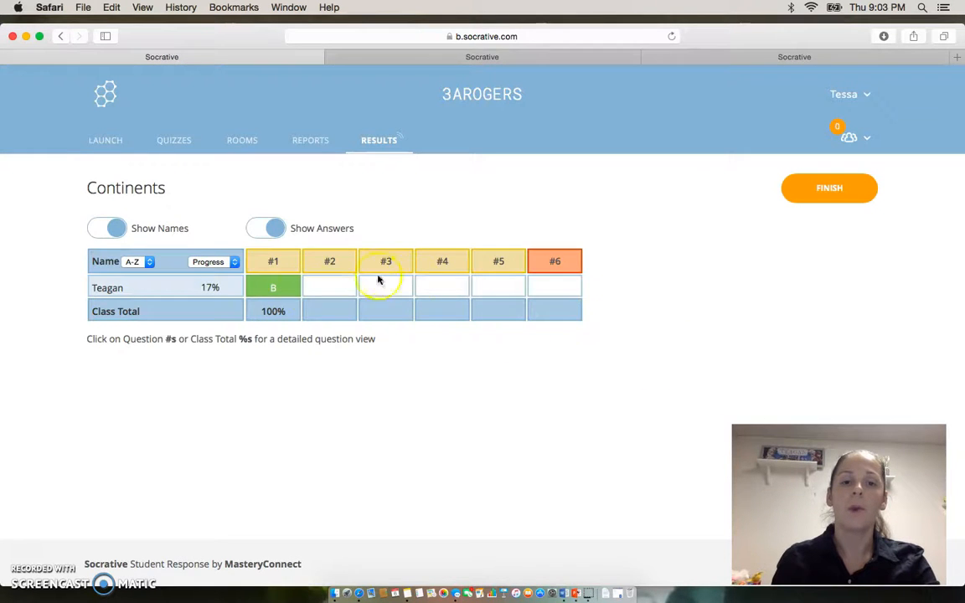
left_click(850, 199)
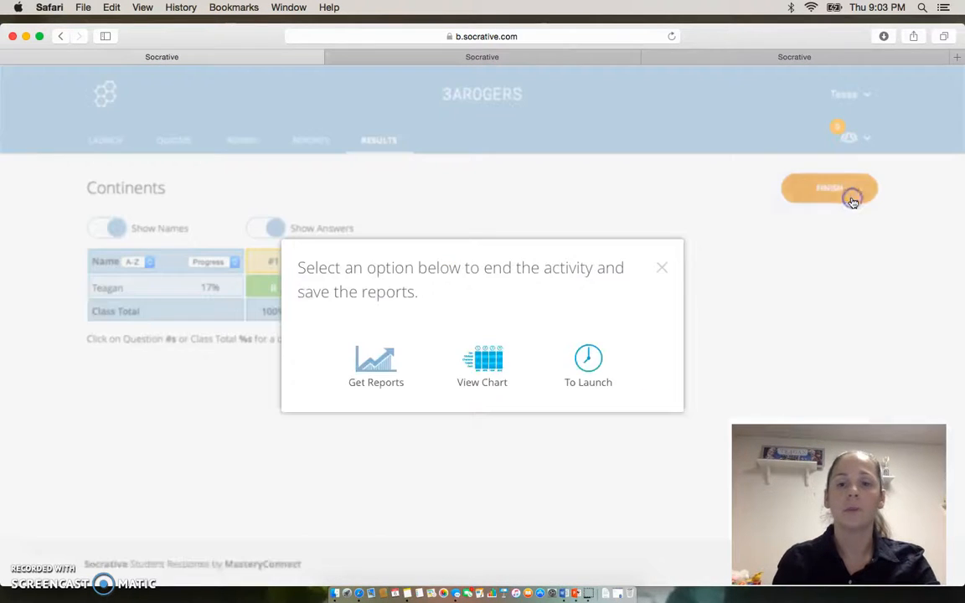
left_click(662, 268)
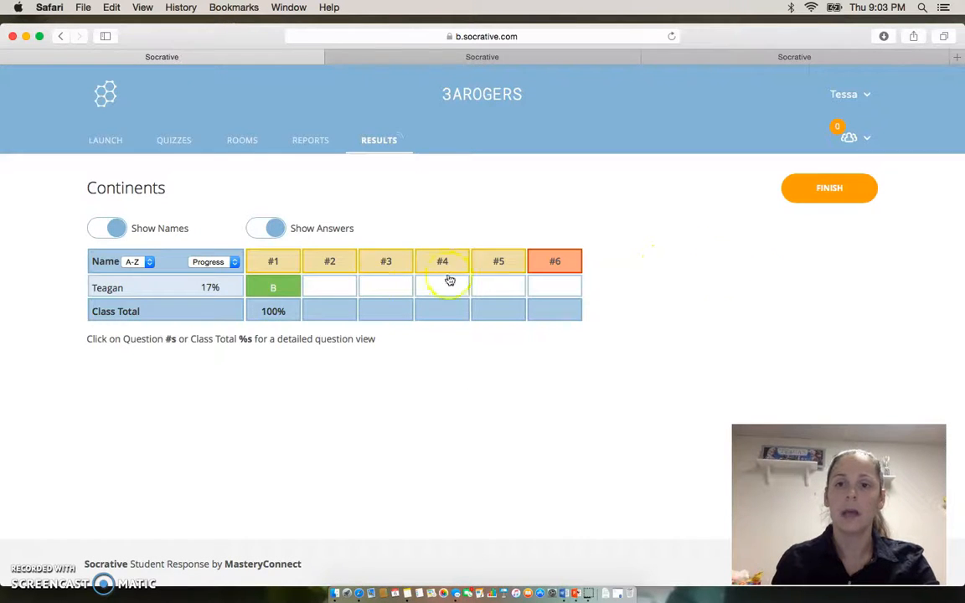
left_click(769, 57)
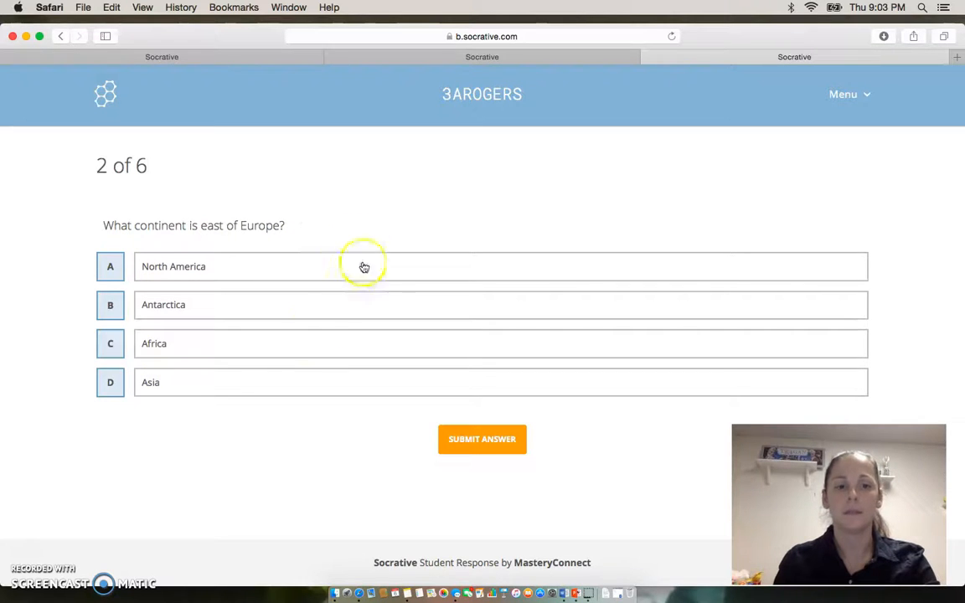
Submit Asia as the answer to question 2 and Antarctica as the answer to question 3 of the Continents quiz.
left_click(174, 382)
left_click(451, 439)
left_click(383, 231)
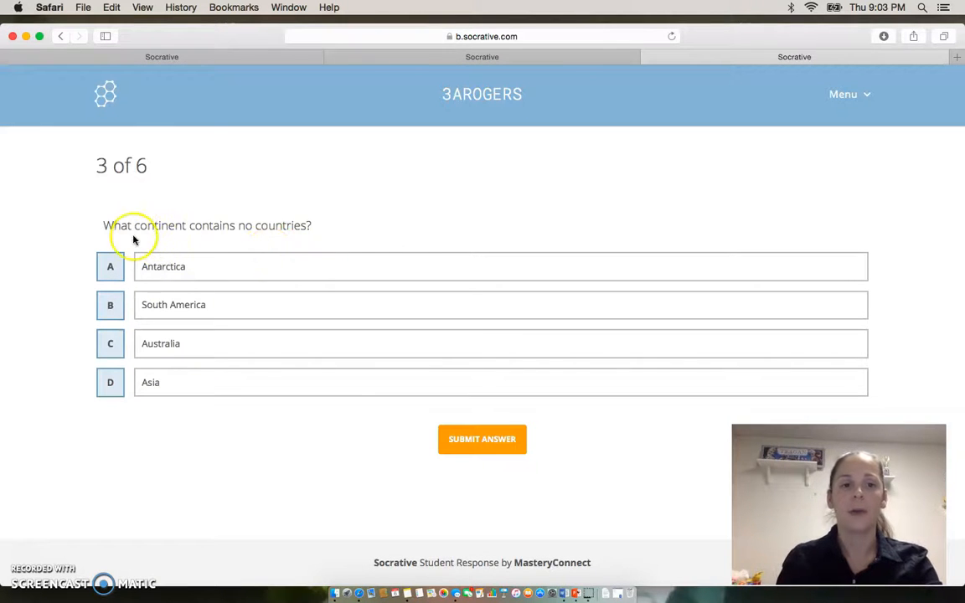
left_click(190, 265)
left_click(458, 438)
left_click(410, 222)
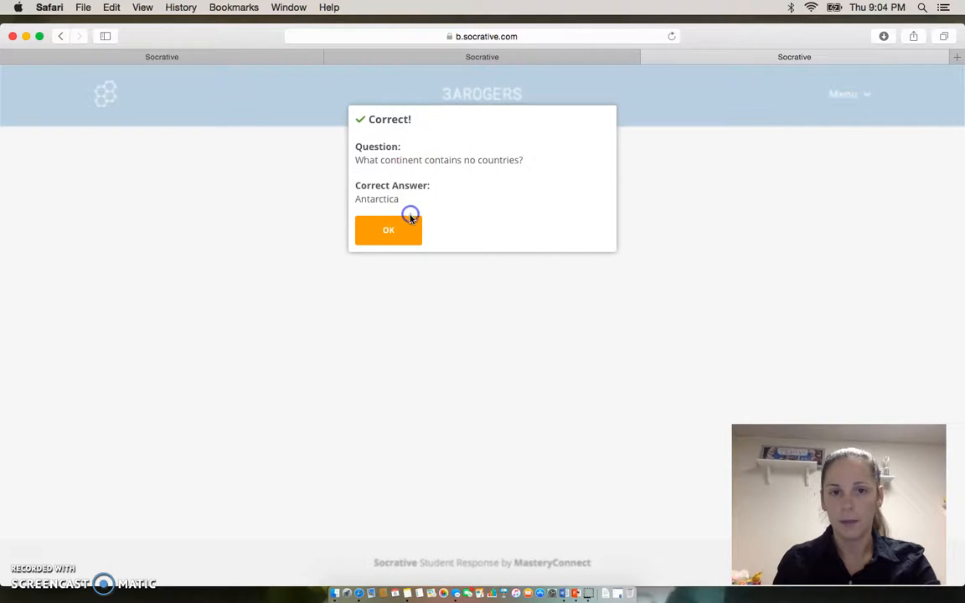
Check the student's progress on the first three questions in the teacher's live results and return to question 4.
left_click(218, 57)
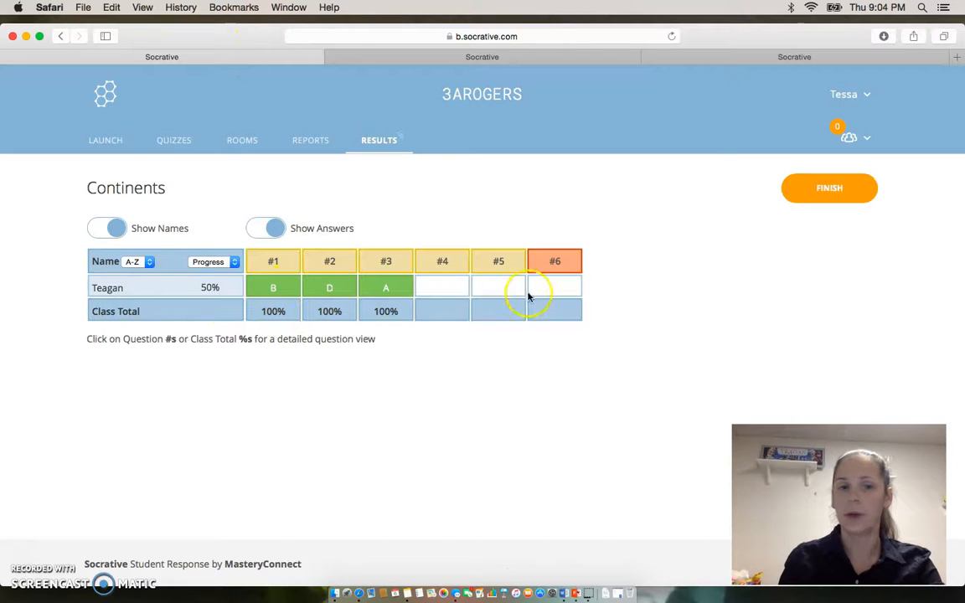
left_click(725, 57)
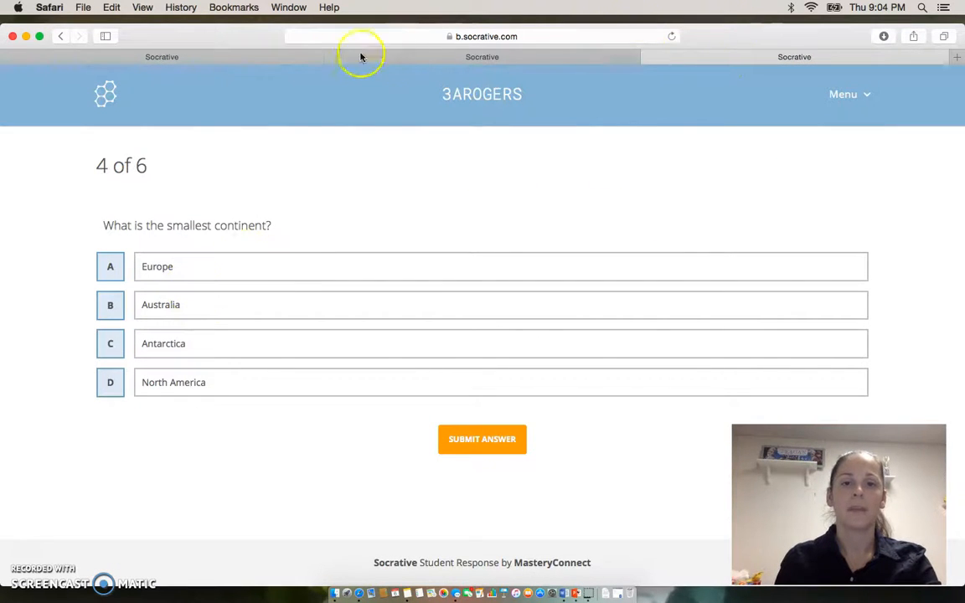
left_click(293, 57)
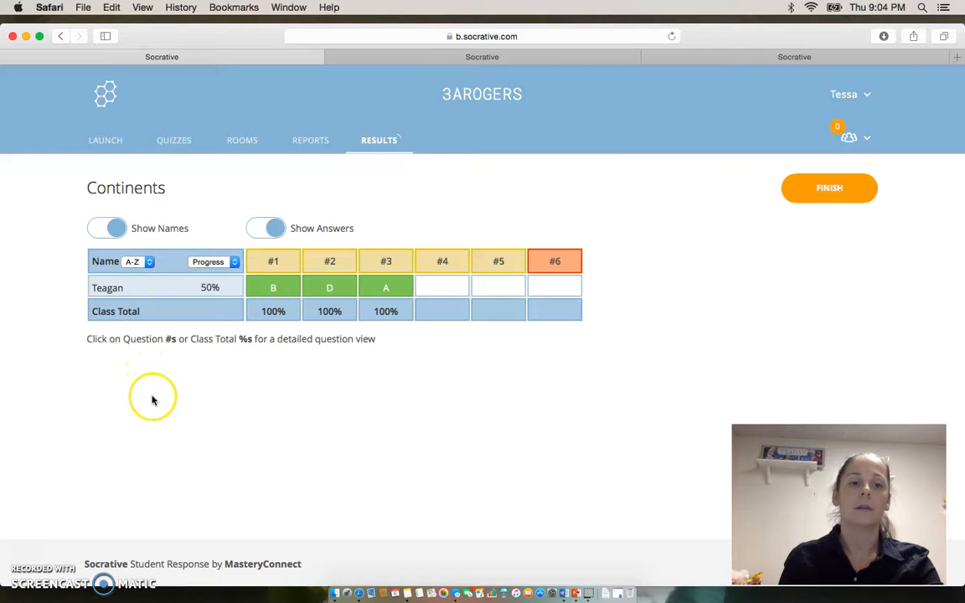
left_click(769, 57)
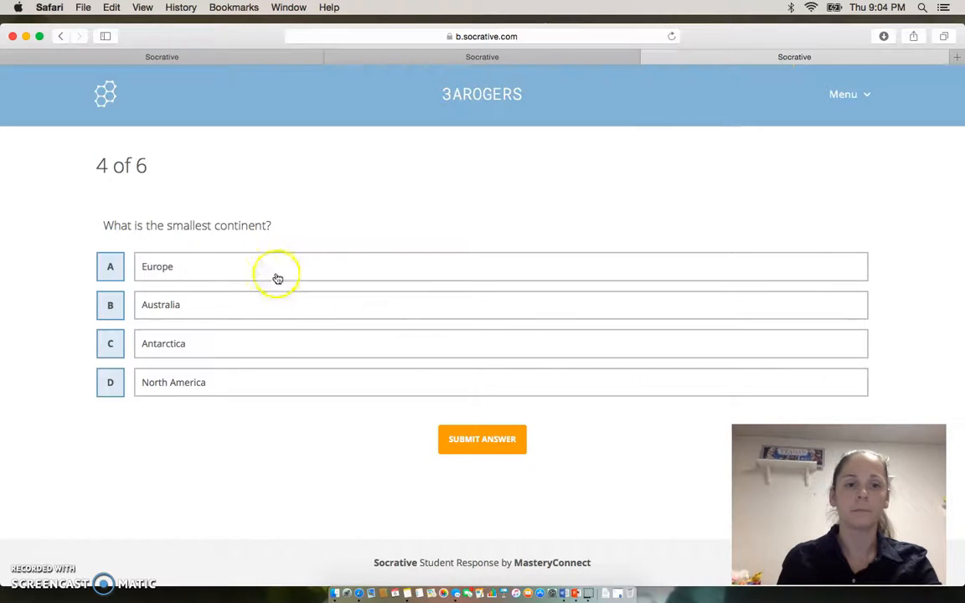
Submit Australia as the answer to question 4 and Asia as the answer to question 5.
left_click(264, 310)
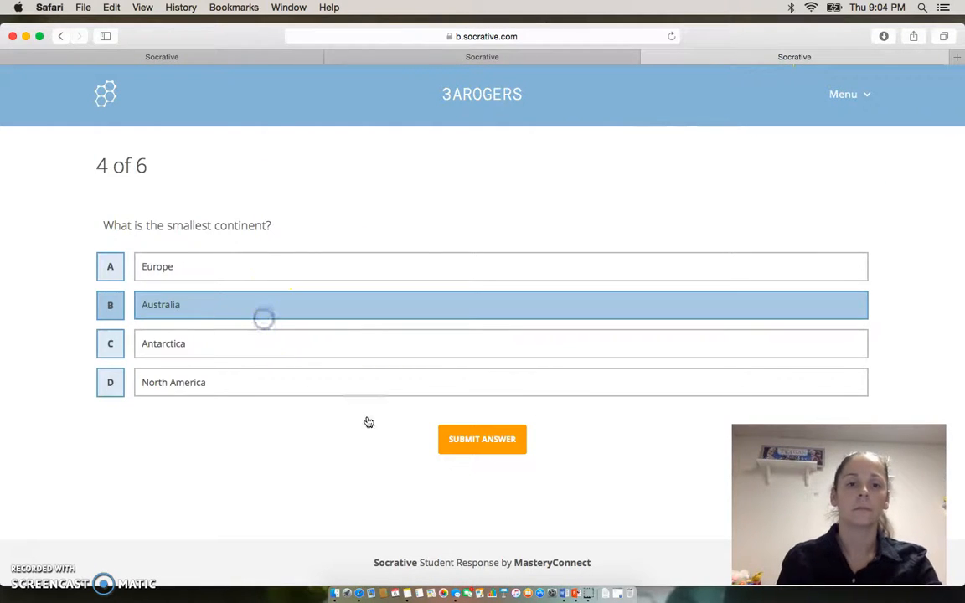
left_click(489, 441)
left_click(402, 227)
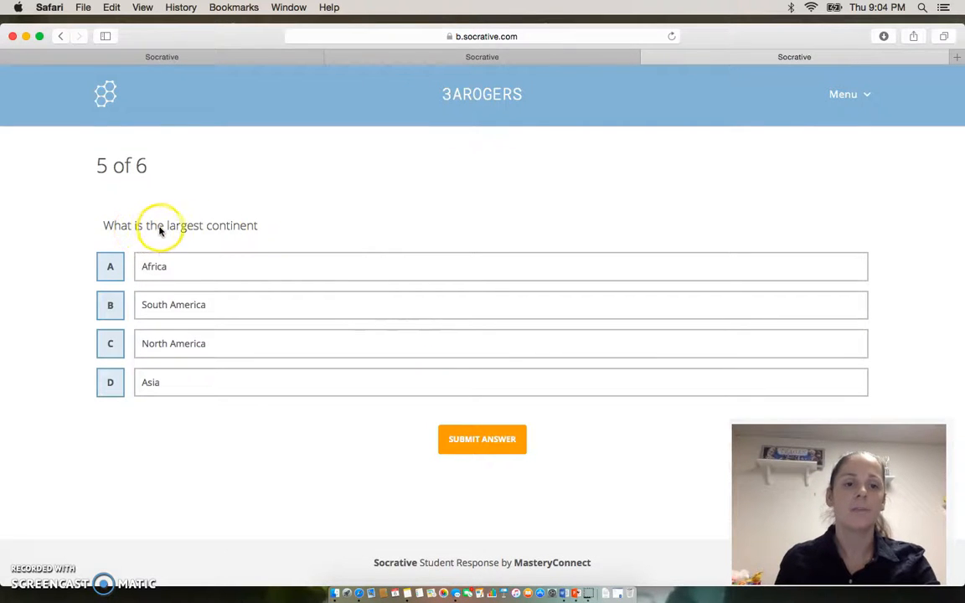
left_click(177, 386)
left_click(470, 444)
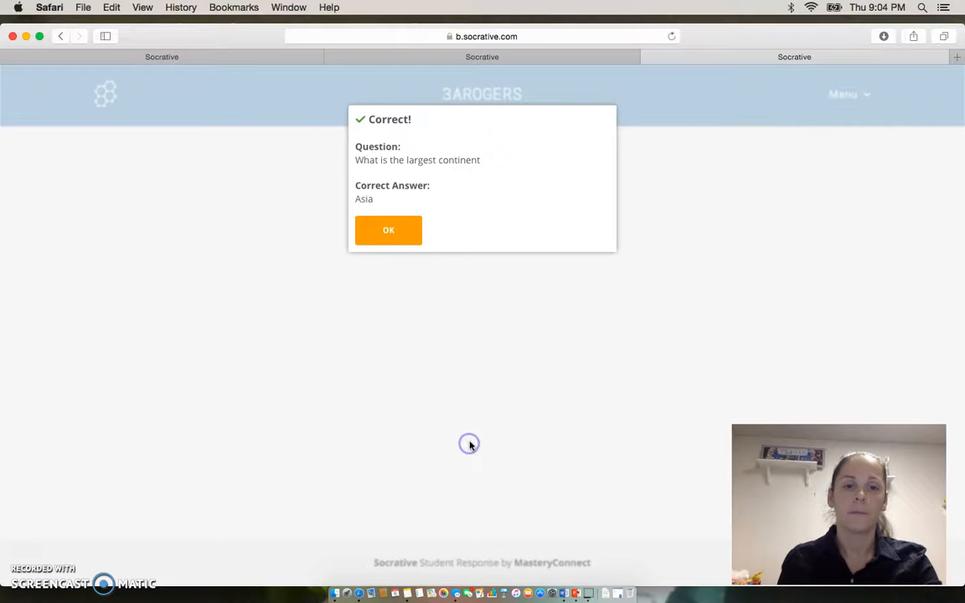
left_click(394, 235)
Submit Asia as the written answer to question 6 and complete the Continents quiz.
left_click(233, 280)
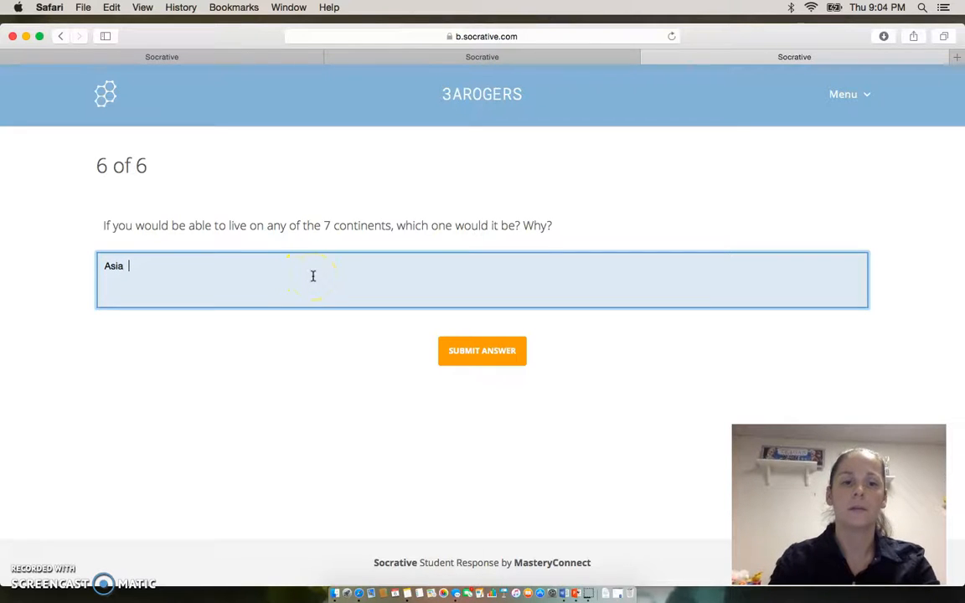
left_click(484, 351)
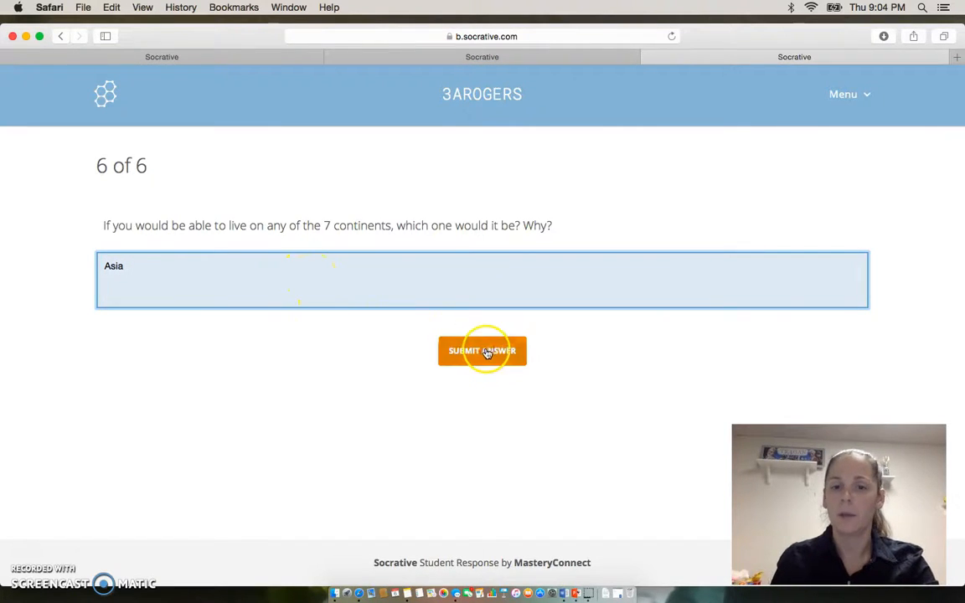
left_click(399, 209)
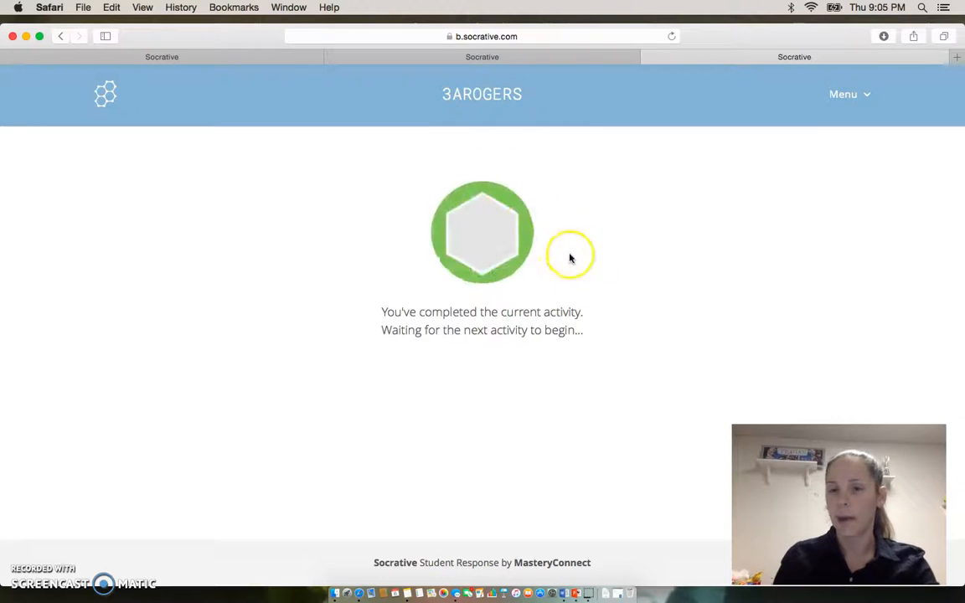
Try to end the Continents activity from the teacher's results with the View Chart option and reopen the results chart.
left_click(202, 61)
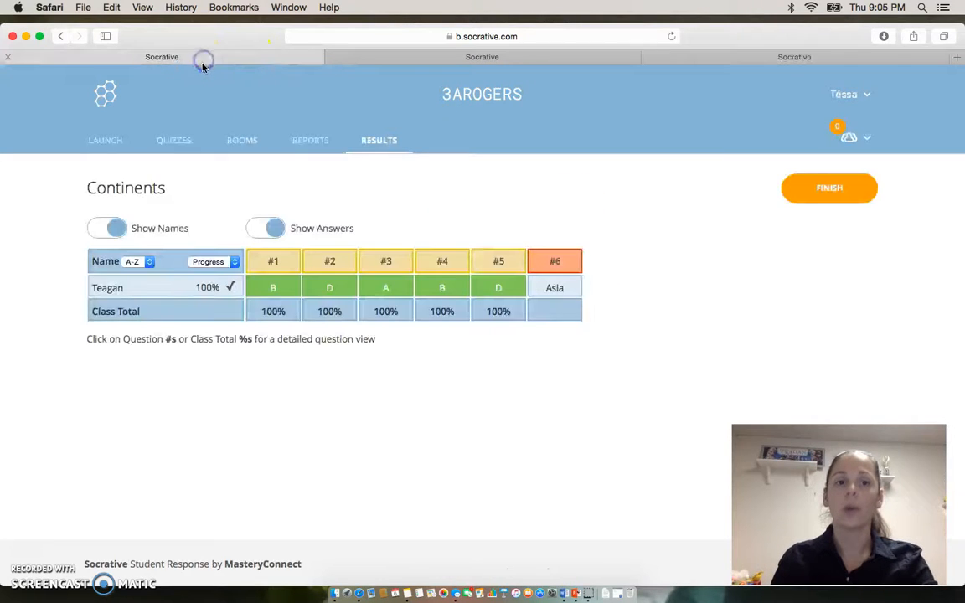
left_click(809, 194)
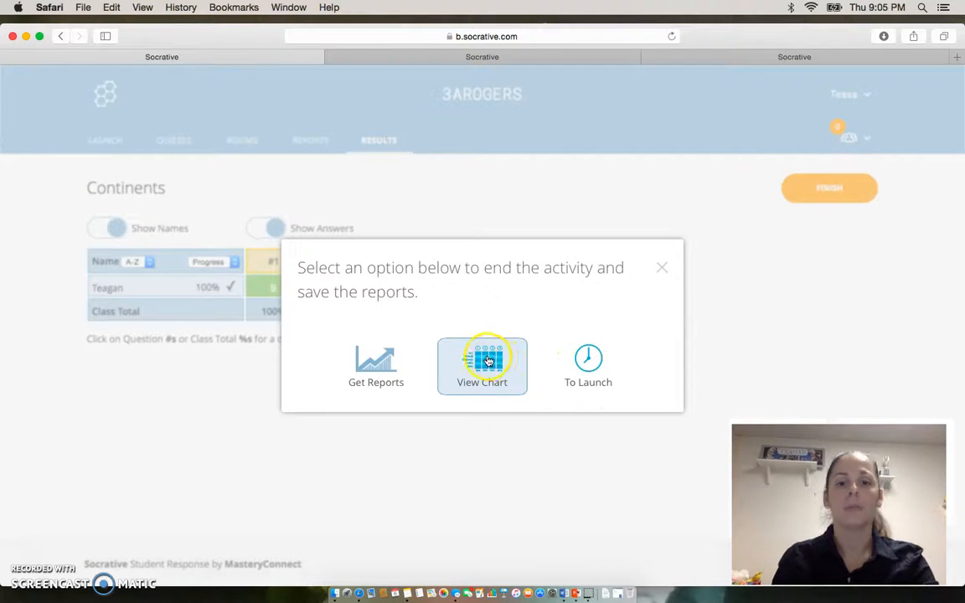
left_click(488, 361)
left_click(480, 378)
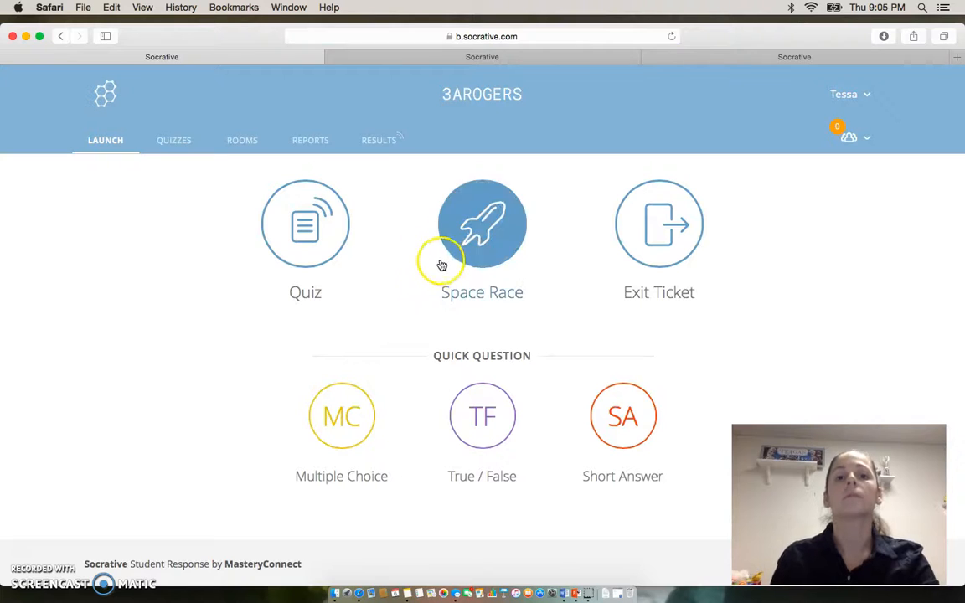
left_click(378, 142)
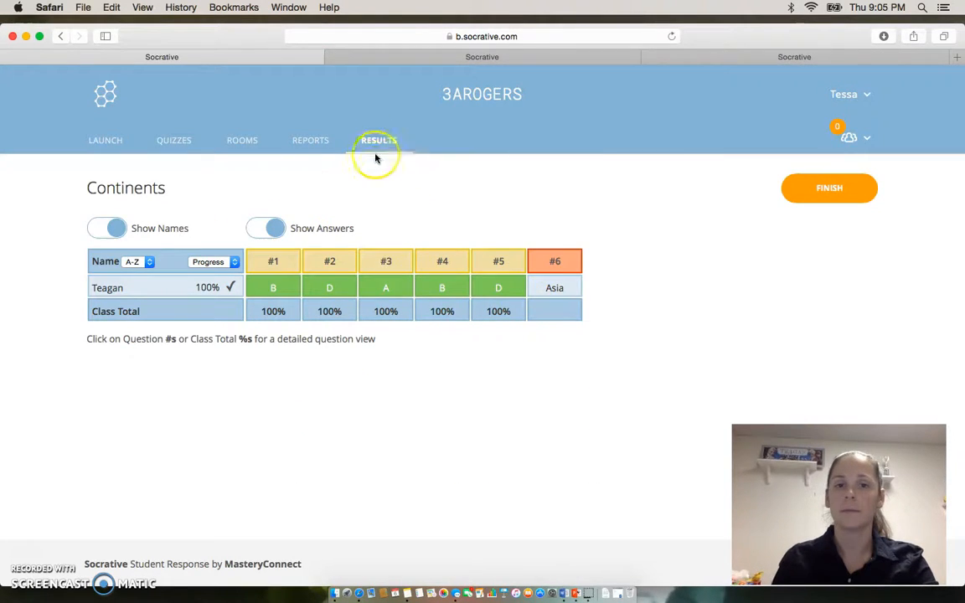
Browse the list of saved activity reports for the teacher's room.
left_click(324, 149)
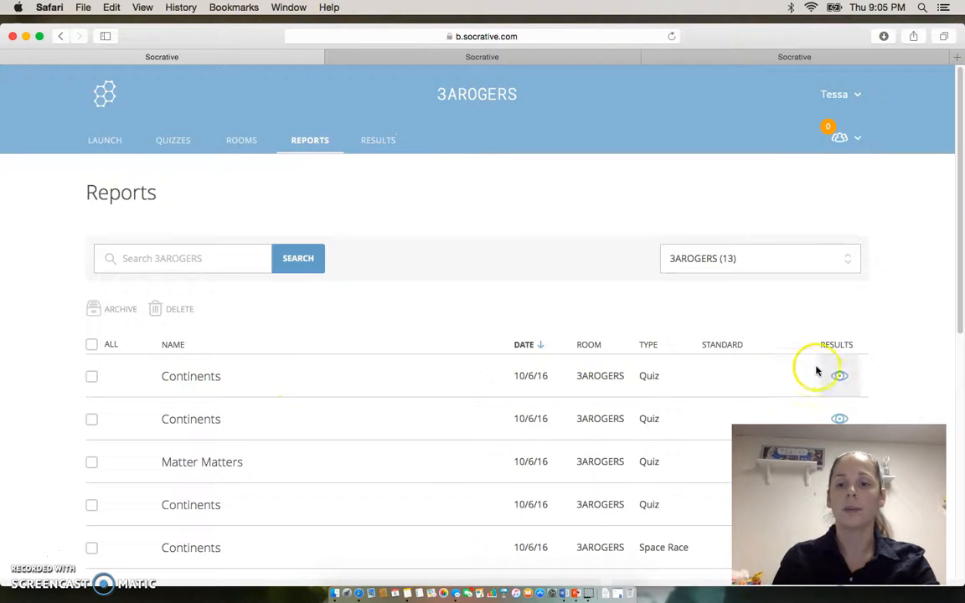
left_click_drag(960, 290, 961, 406)
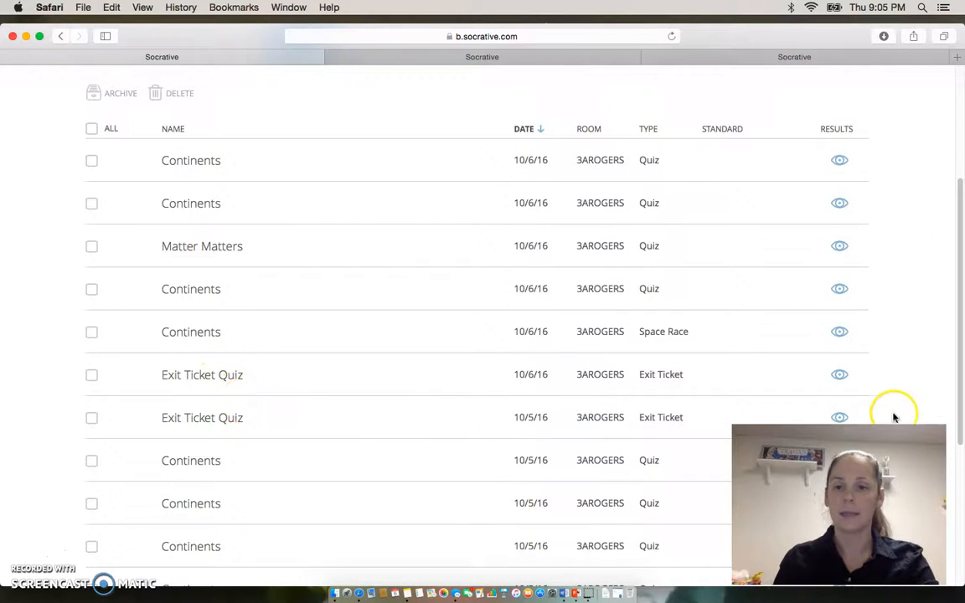
left_click_drag(961, 391, 962, 285)
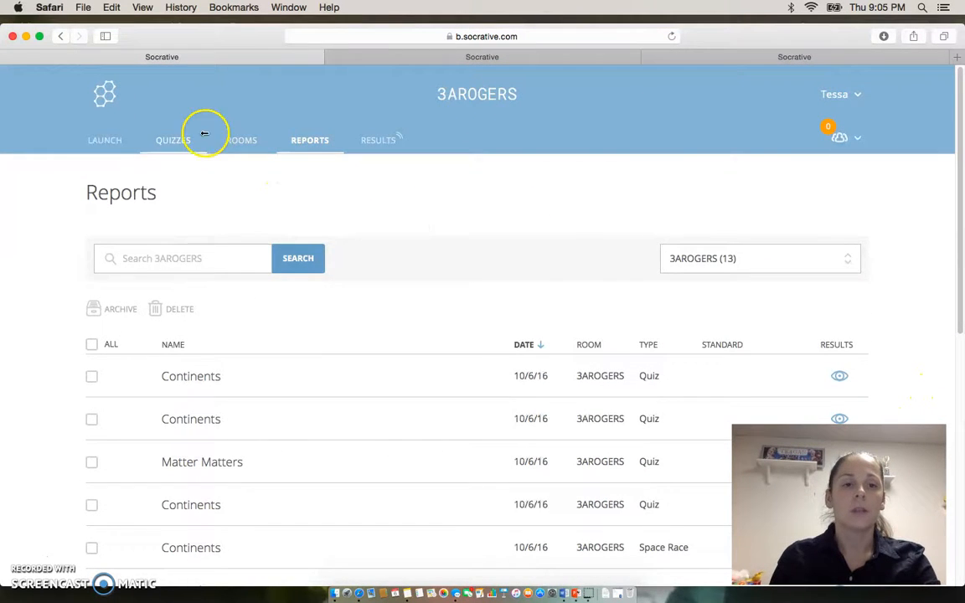
Launch an Exit Ticket activity for the room, replacing the activity in progress.
left_click(105, 140)
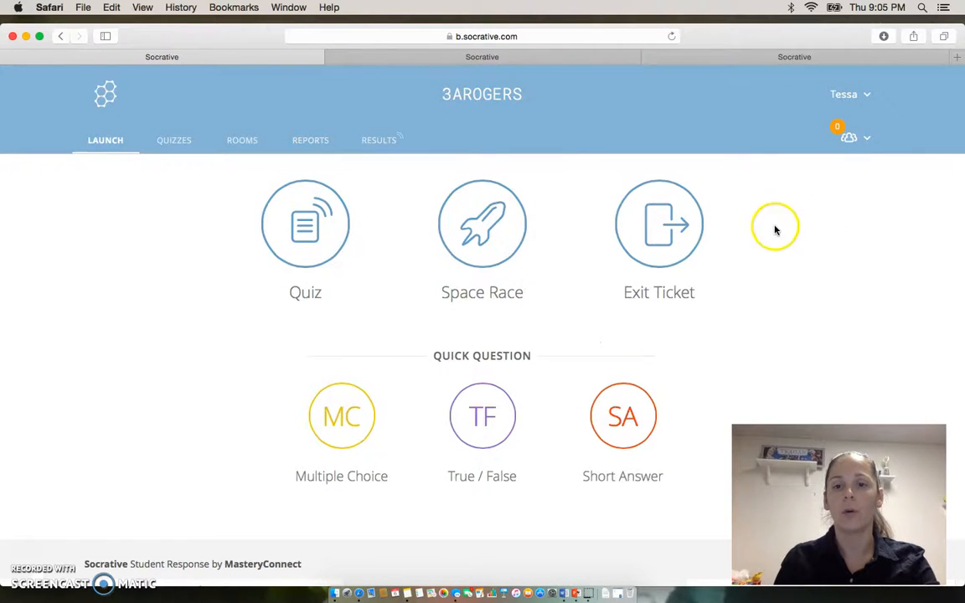
left_click(685, 229)
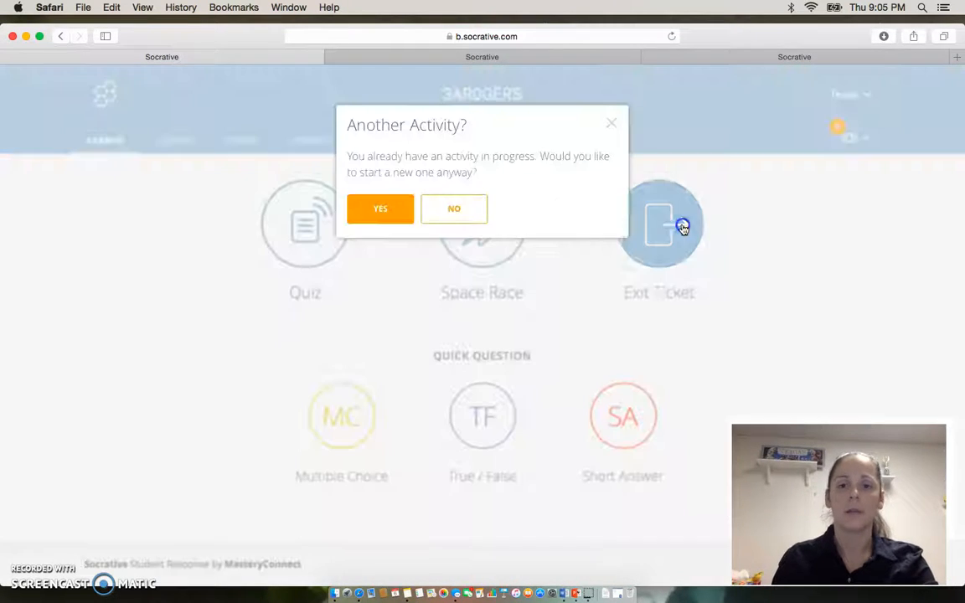
left_click(402, 211)
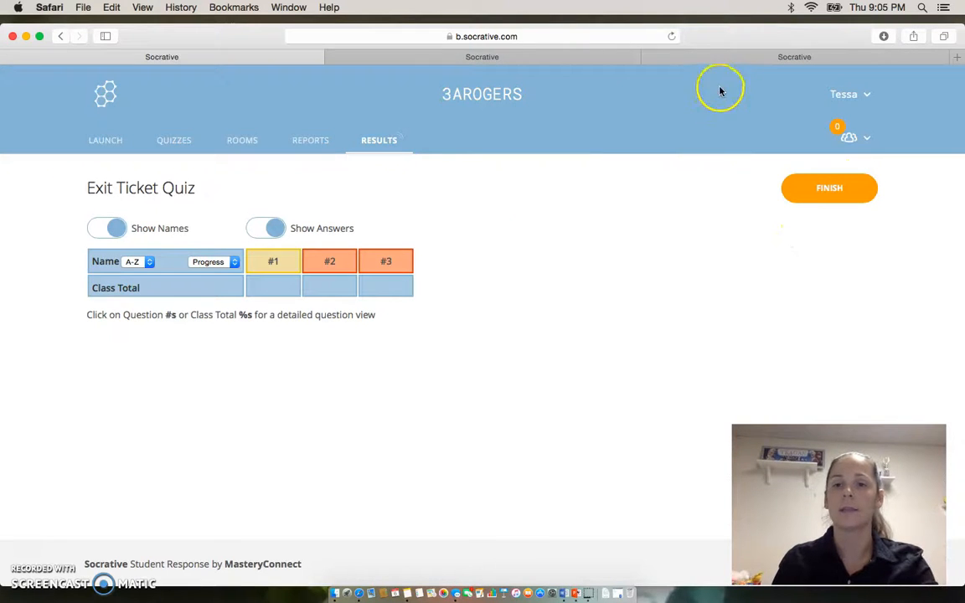
In the student browser tab, rejoin the teacher's room and enter the student's name for the exit ticket.
left_click(724, 60)
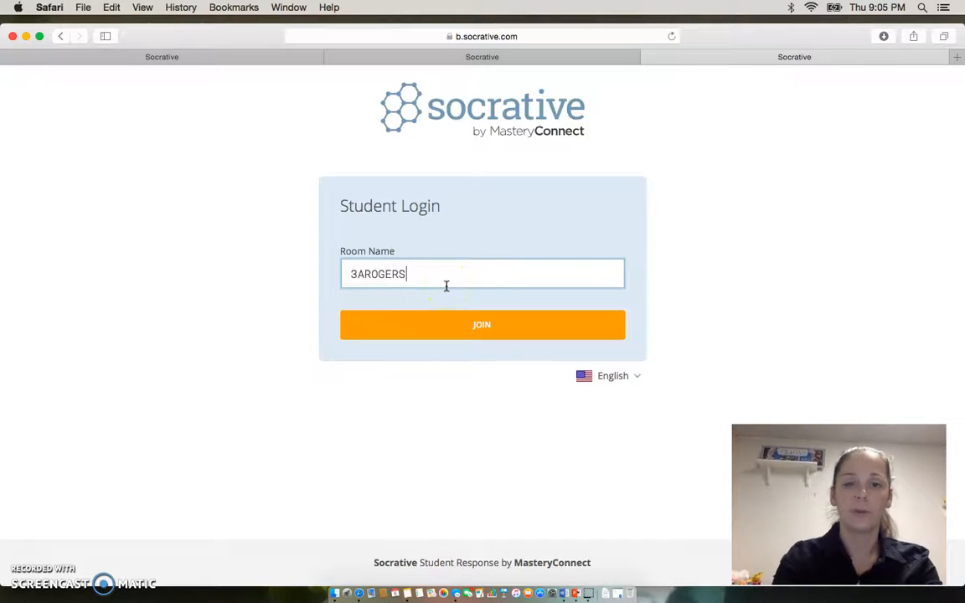
key("Return")
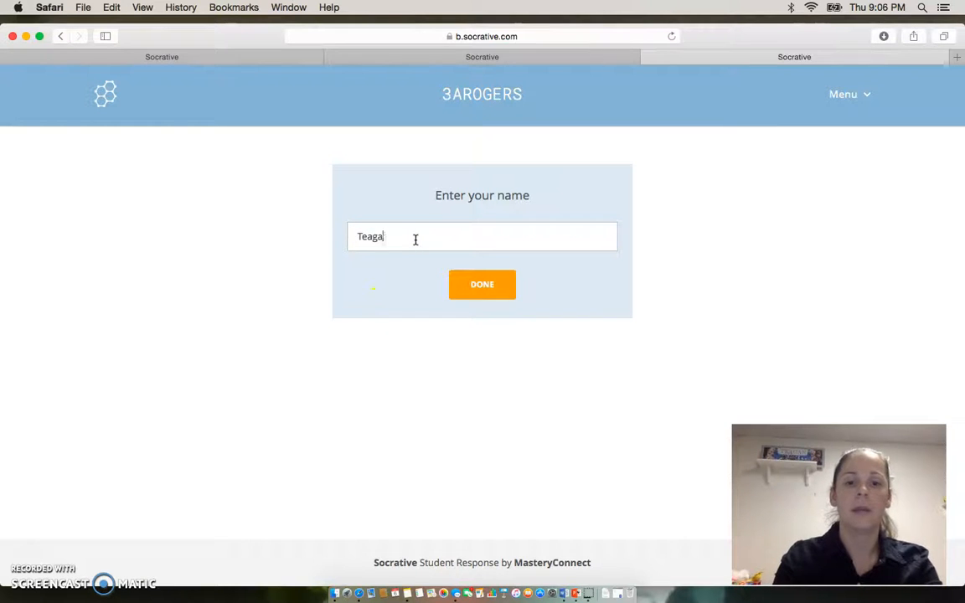
key("Return")
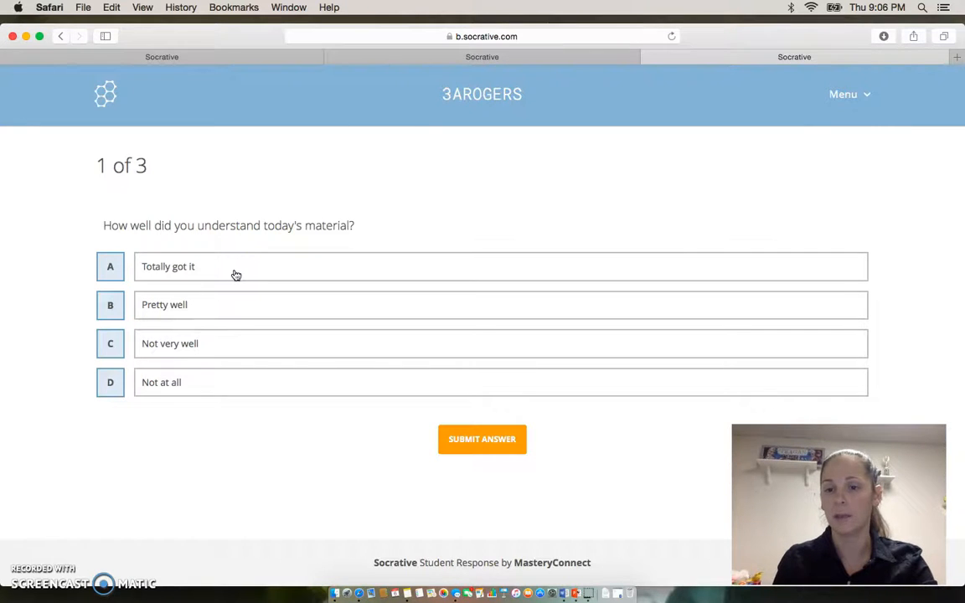
Submit Pretty well as the answer to exit ticket question 1 about understanding today's material.
left_click(201, 307)
left_click(502, 437)
Try to submit exit ticket question 2 with a blank answer.
left_click(161, 286)
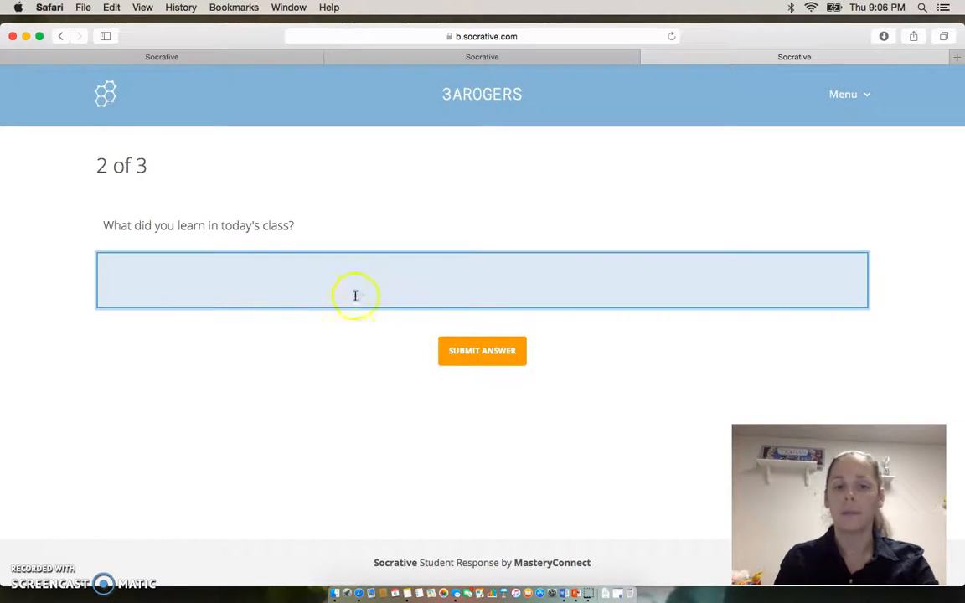
left_click(473, 356)
left_click(494, 359)
left_click(496, 359)
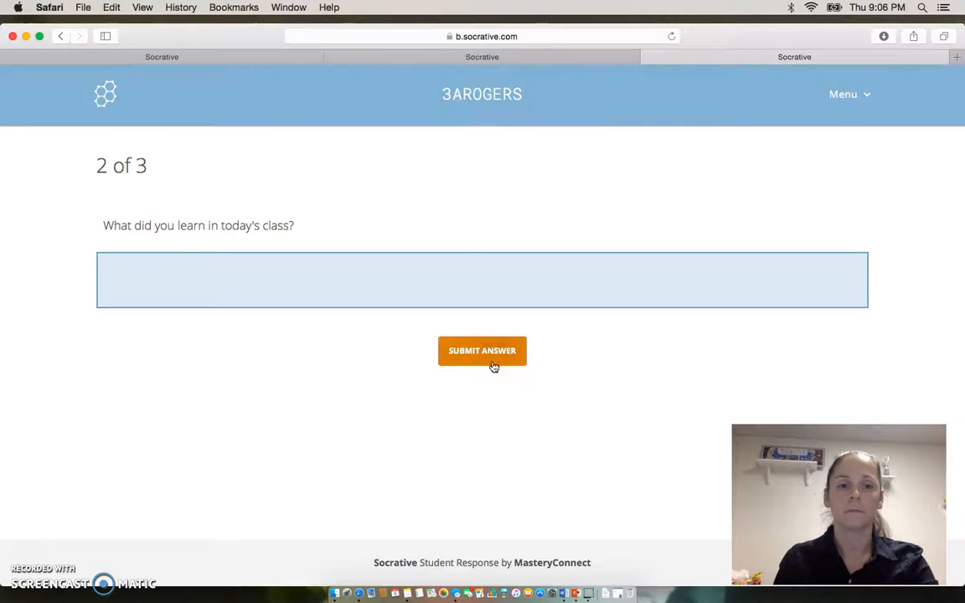
left_click(509, 352)
left_click(484, 362)
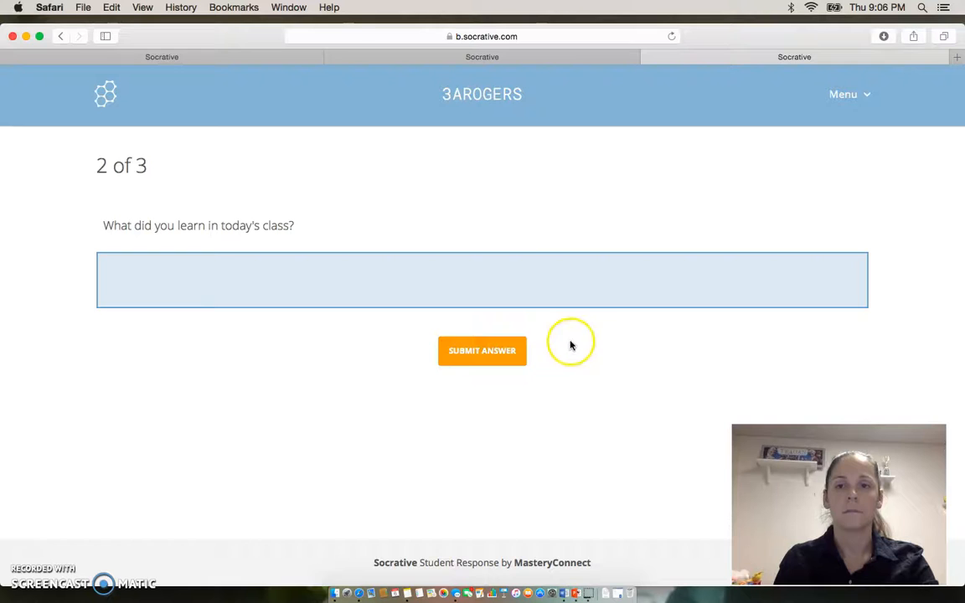
Submit "had fun" as the answer to exit ticket question 2 and "yes" to question 3.
left_click(470, 294)
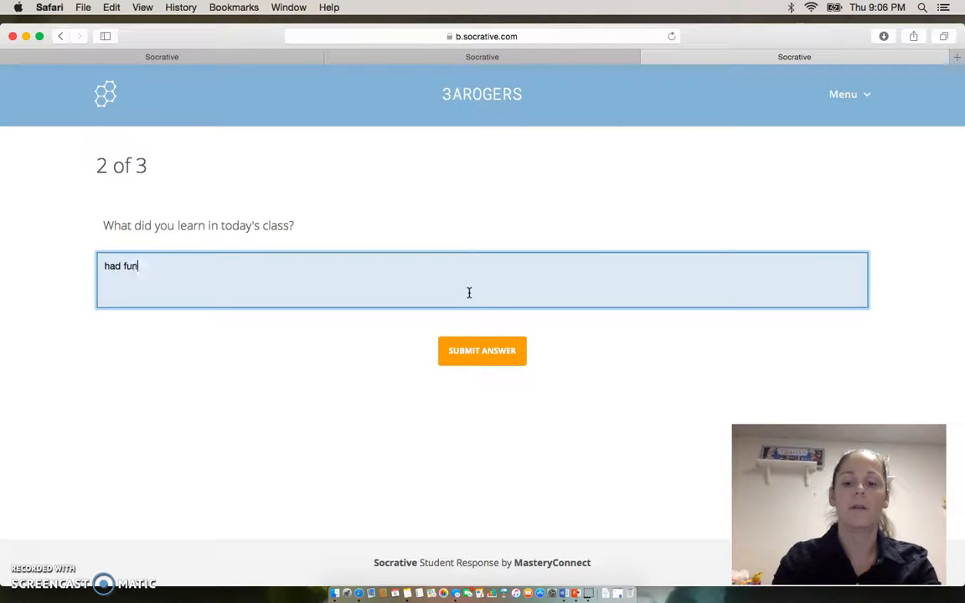
left_click(484, 350)
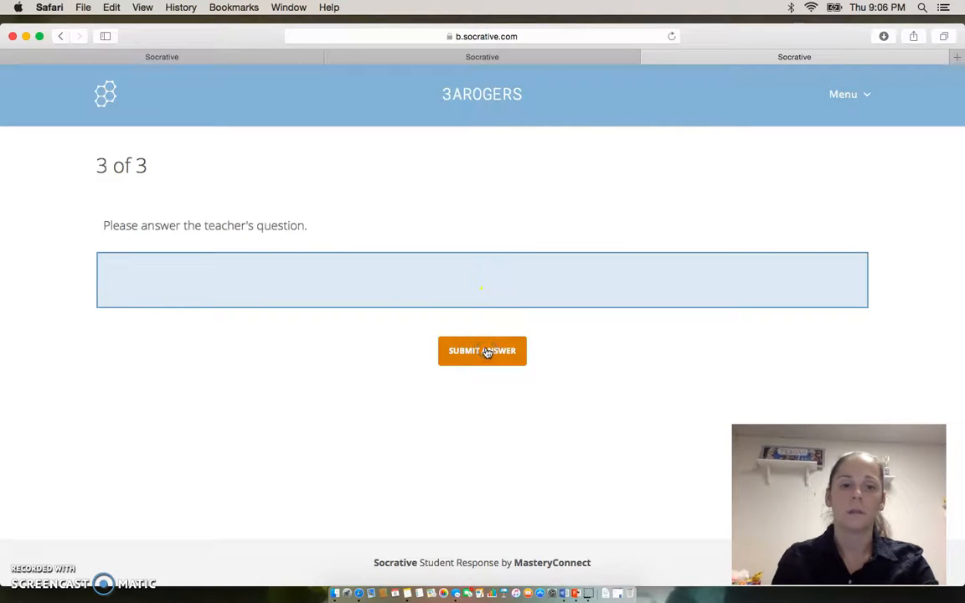
left_click(241, 280)
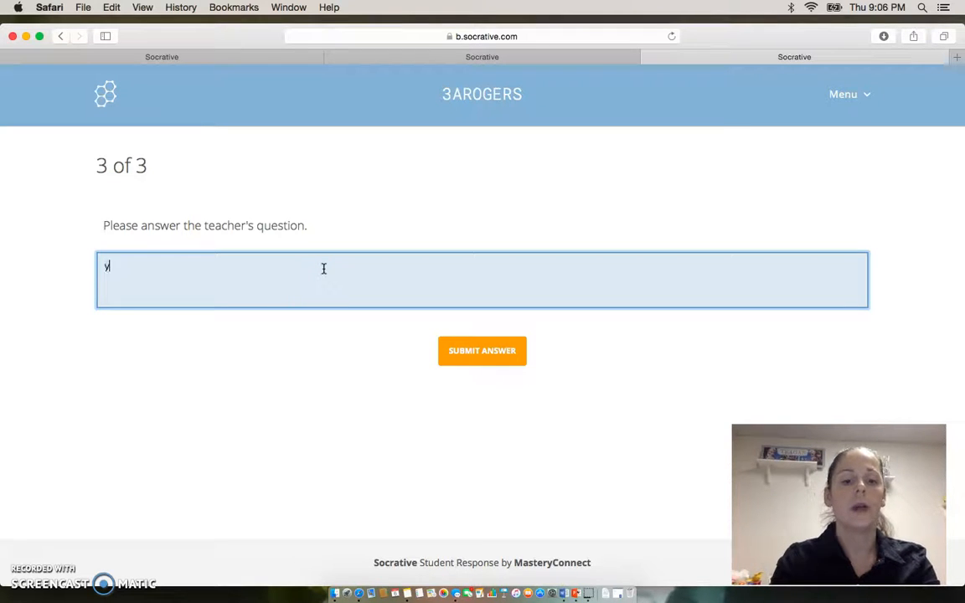
left_click(493, 349)
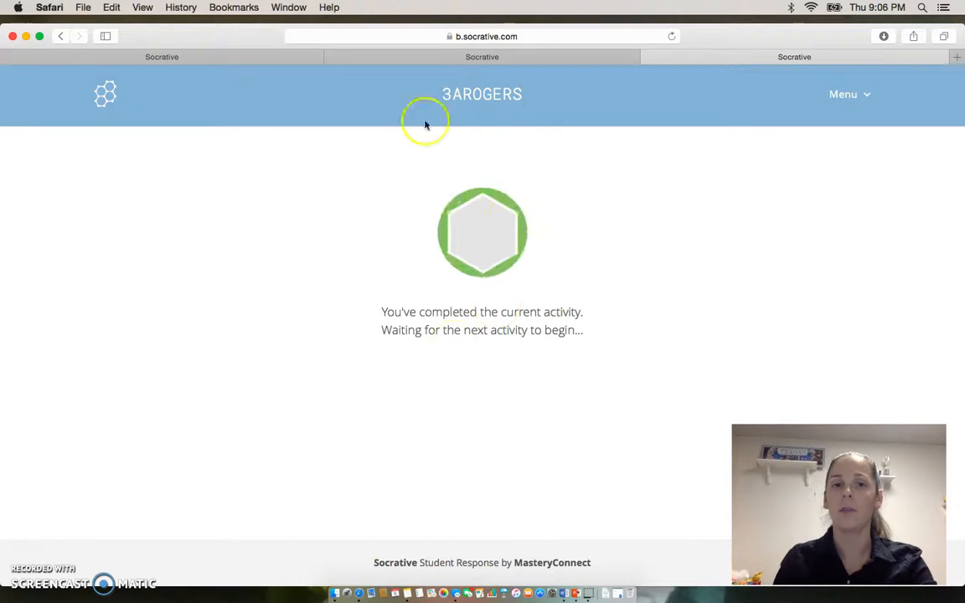
In the teacher browser tab, finish the exit ticket with the View Chart option and sign back in to the teacher account.
left_click(163, 55)
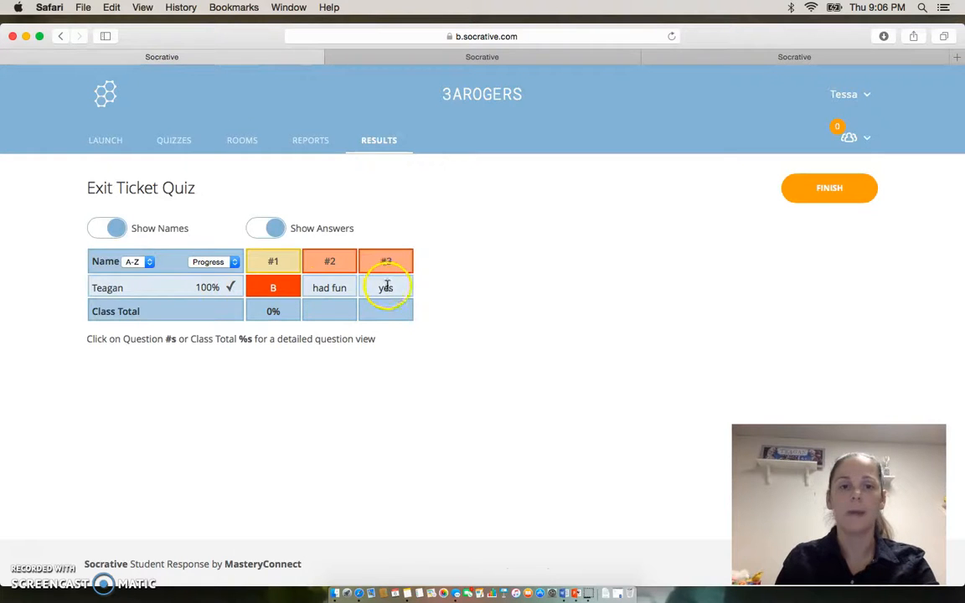
left_click(830, 194)
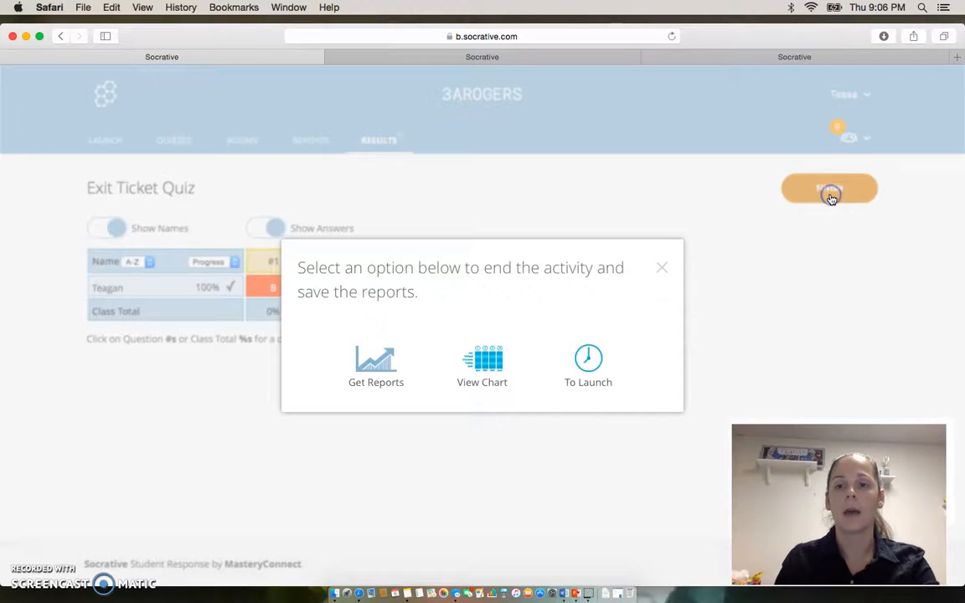
left_click(500, 359)
left_click(470, 377)
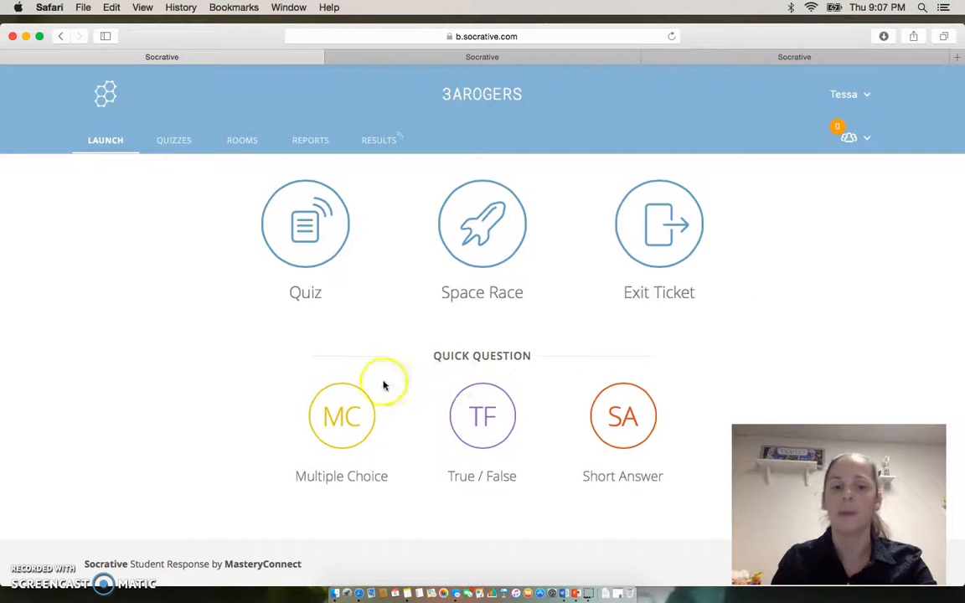
Launch a Multiple Choice quick question, replacing the activity in progress.
left_click(336, 418)
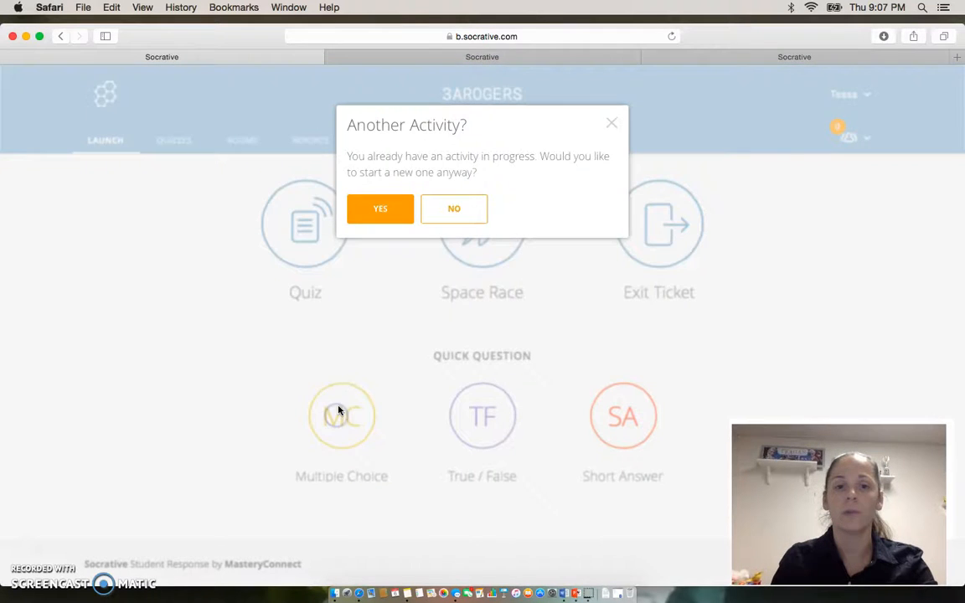
left_click(389, 211)
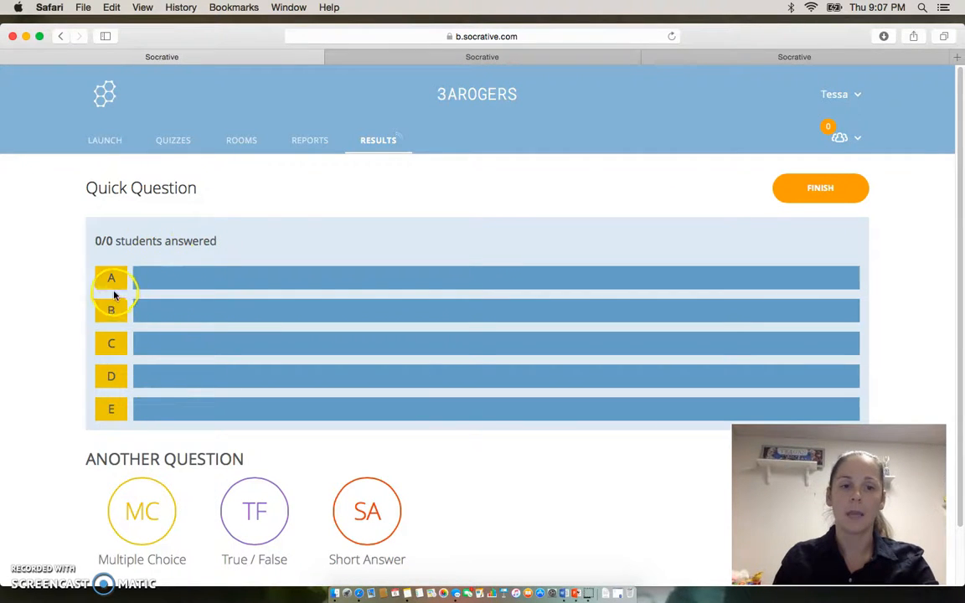
In the student browser tab, join the teacher's room for the quick question.
left_click(803, 58)
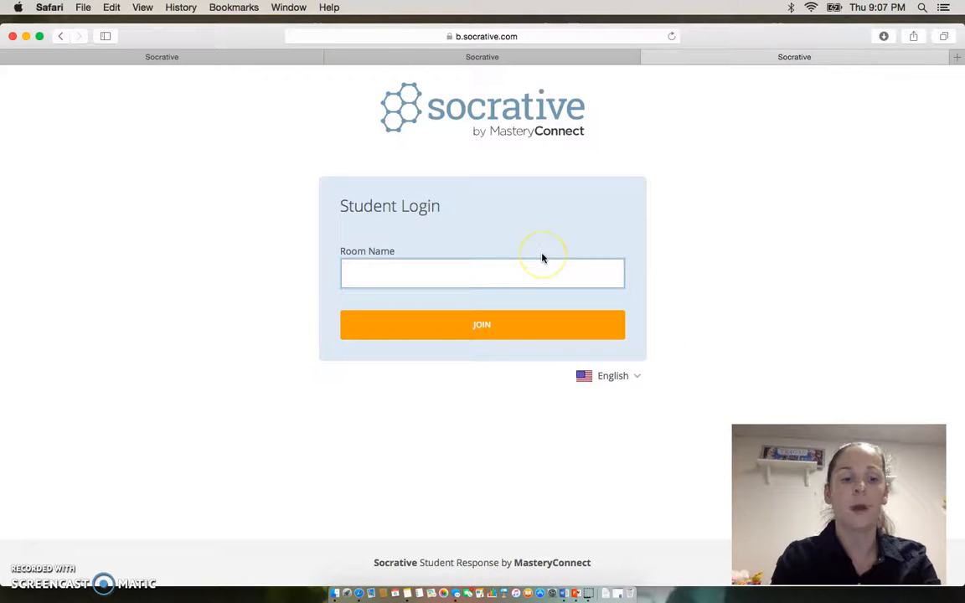
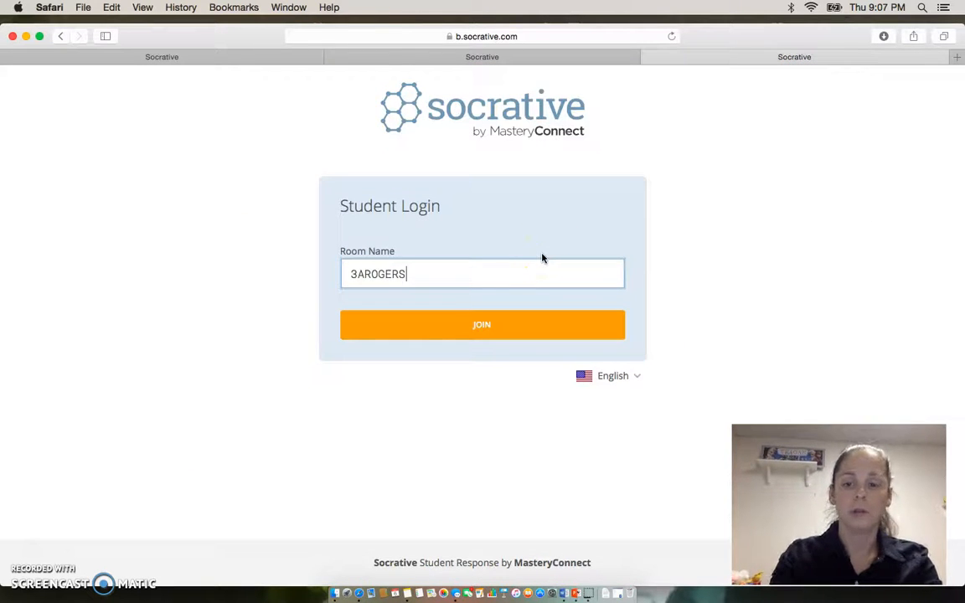
key("Return")
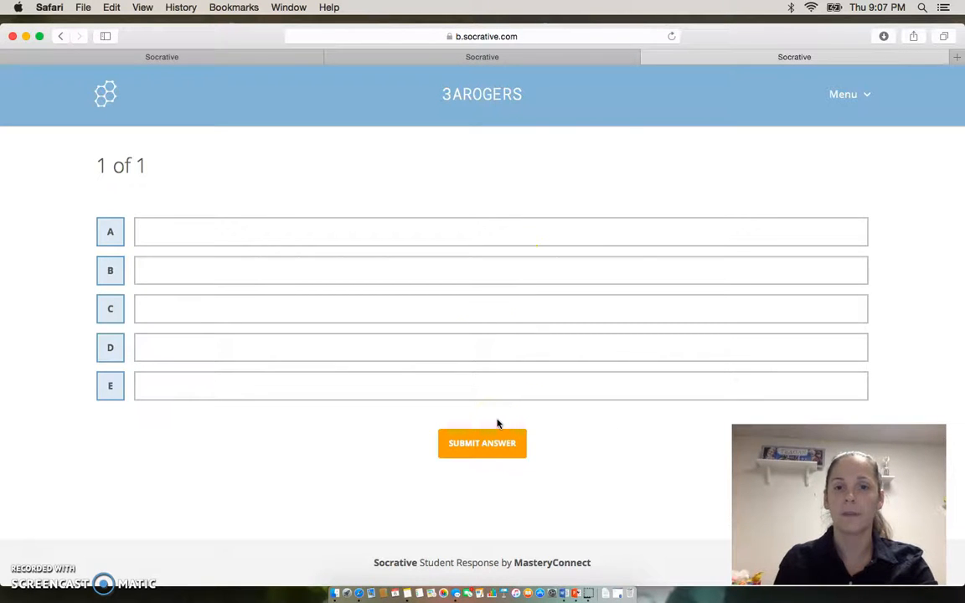
Submit C as the student's answer to the multiple-choice quick question.
left_click(110, 235)
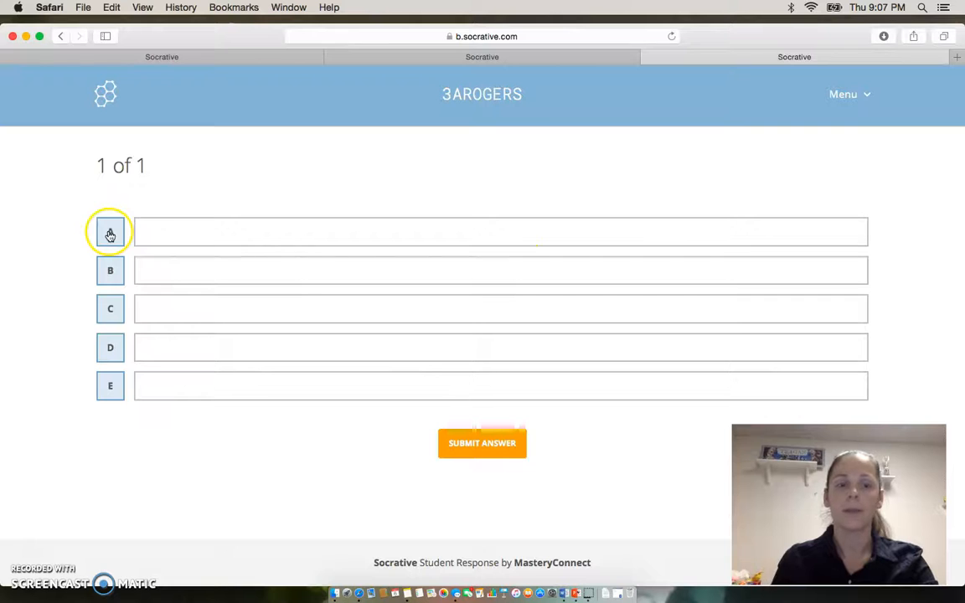
left_click(111, 311)
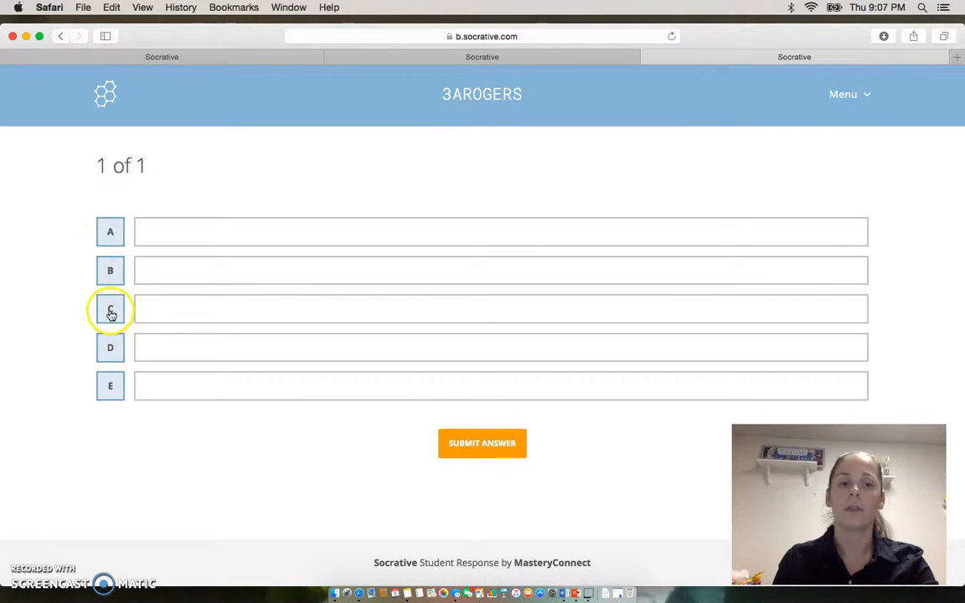
left_click(467, 444)
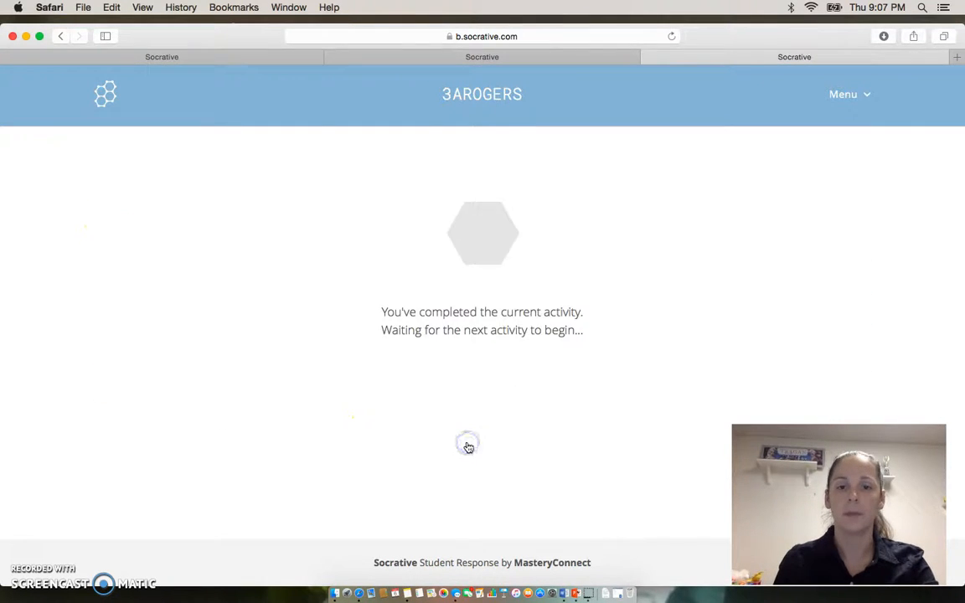
Review the quick question's results in the teacher browser tab and try to launch a True / False question.
left_click(215, 57)
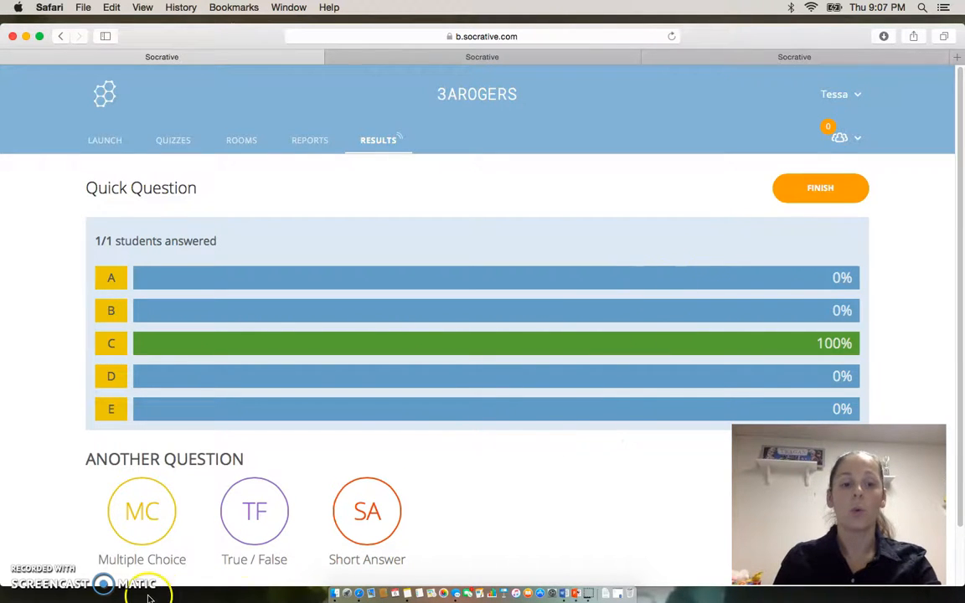
left_click(257, 509)
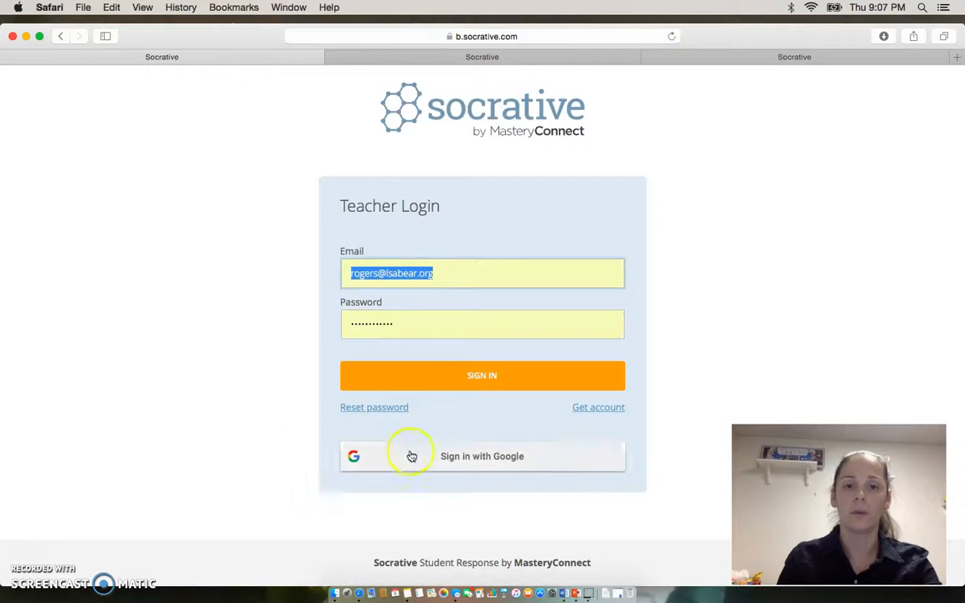
Sign back in to the teacher account and start a Short Answer quick question without question text or required student names.
left_click(436, 379)
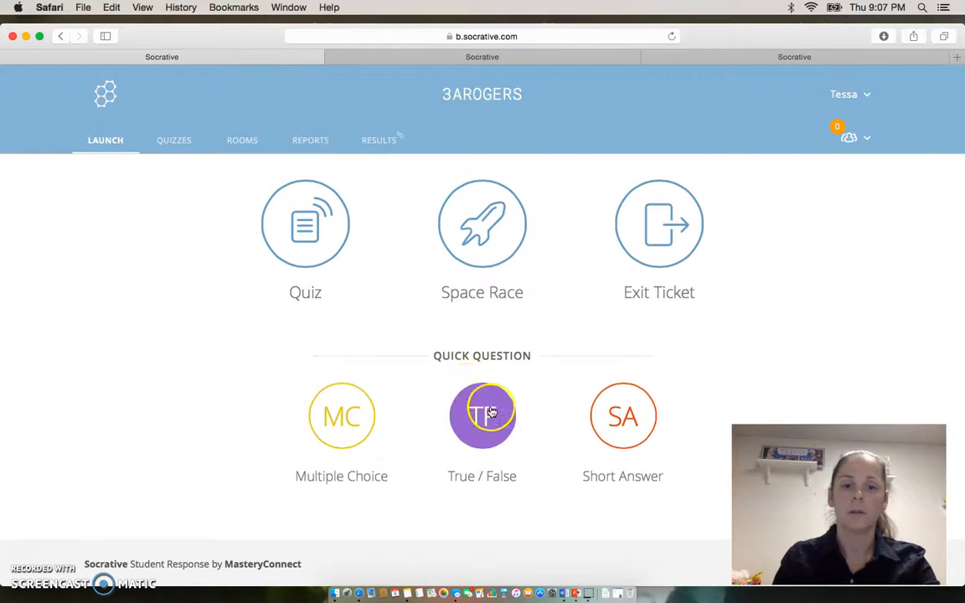
left_click(591, 423)
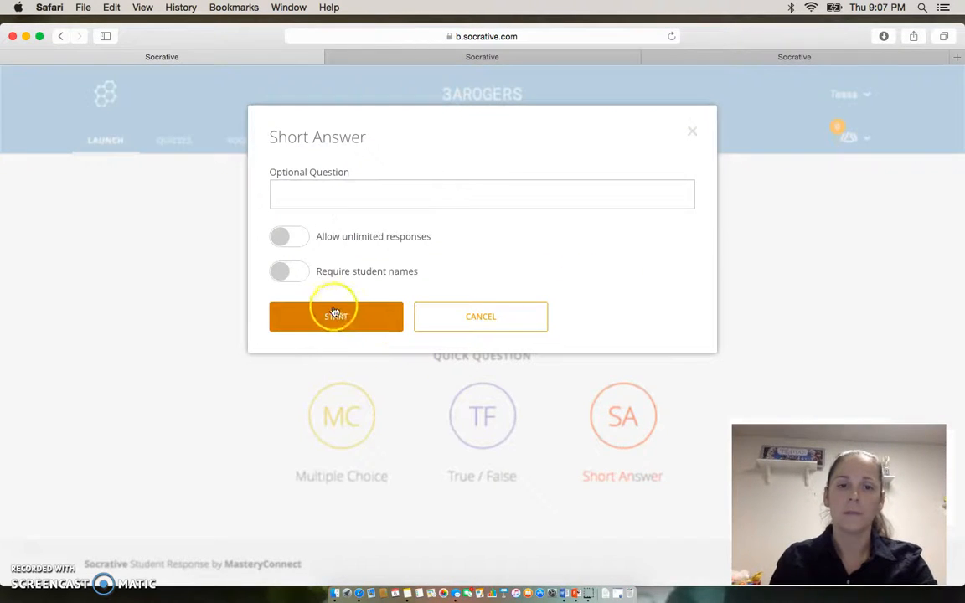
left_click(356, 322)
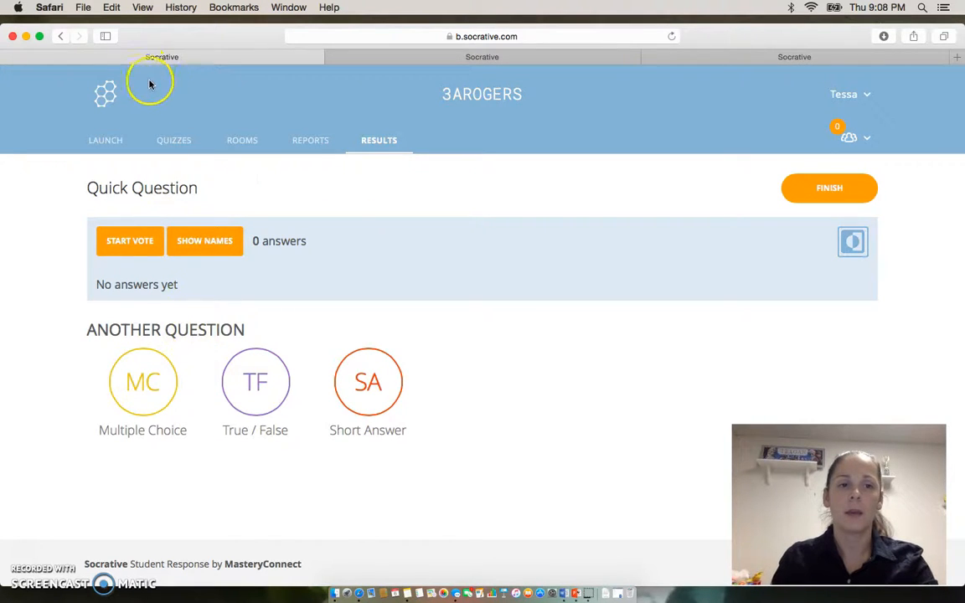
Go back to the activity launch page, sign in again, and set up a Space Race with the Continents quiz.
left_click(119, 140)
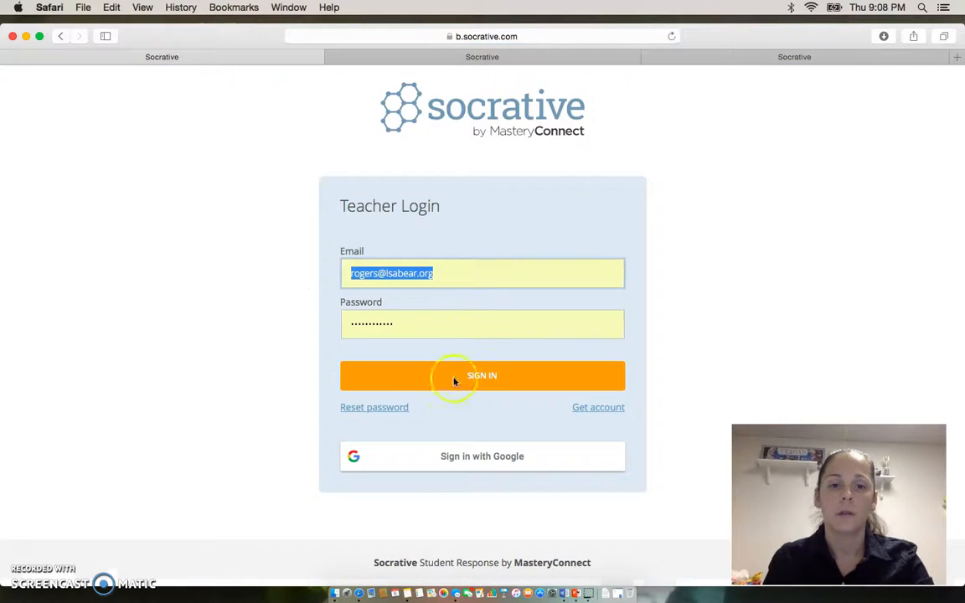
left_click(457, 380)
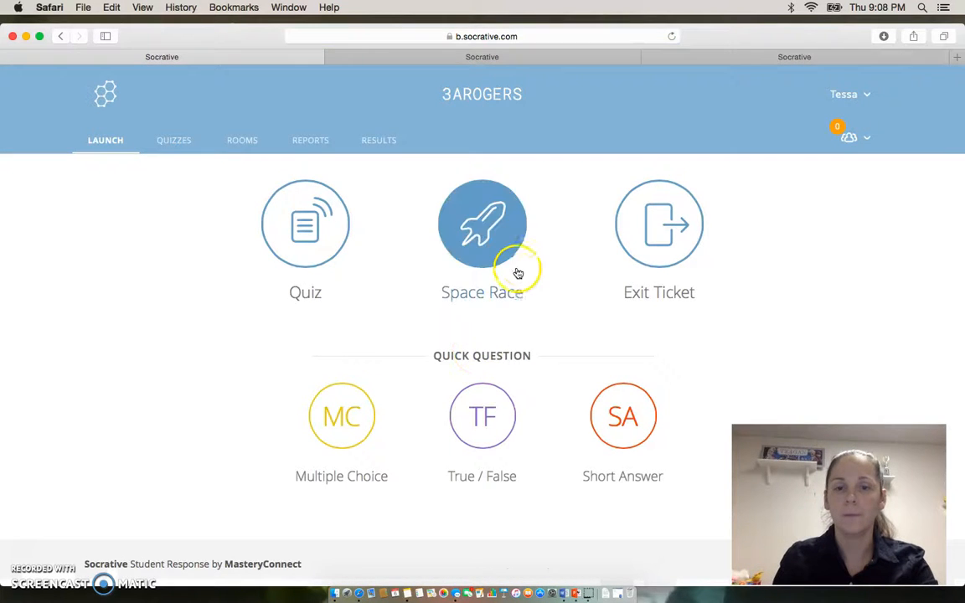
left_click(486, 244)
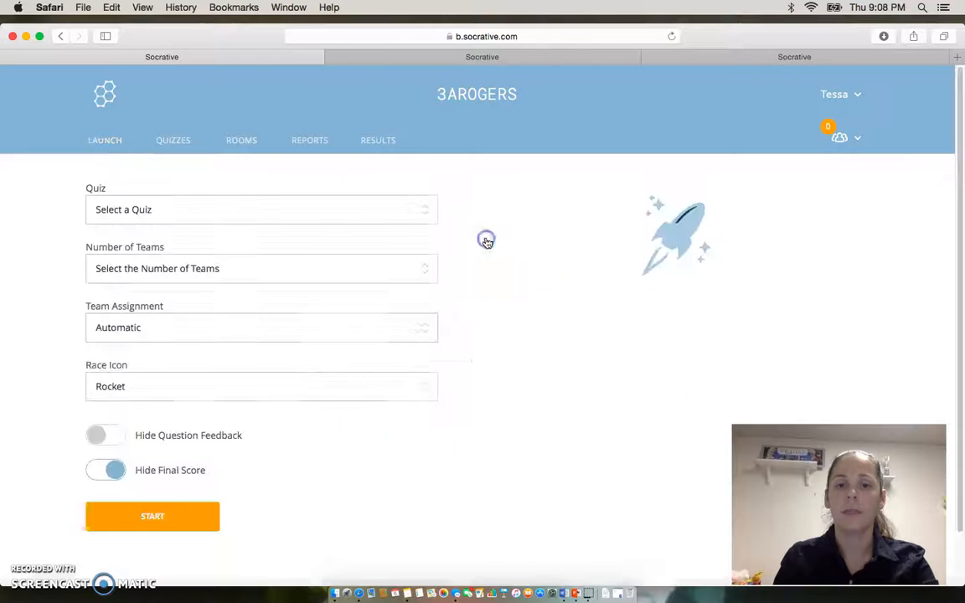
left_click(410, 218)
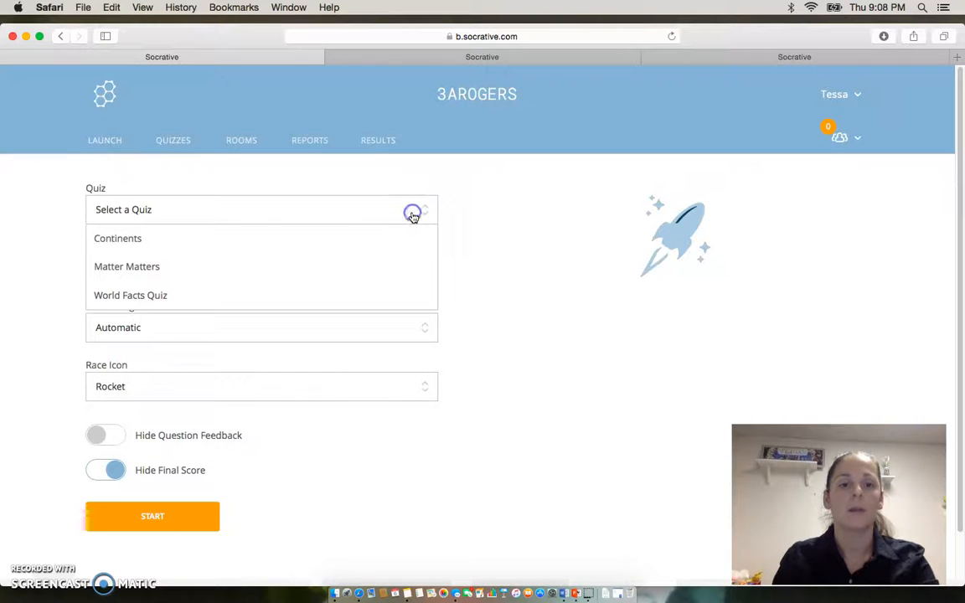
left_click(313, 241)
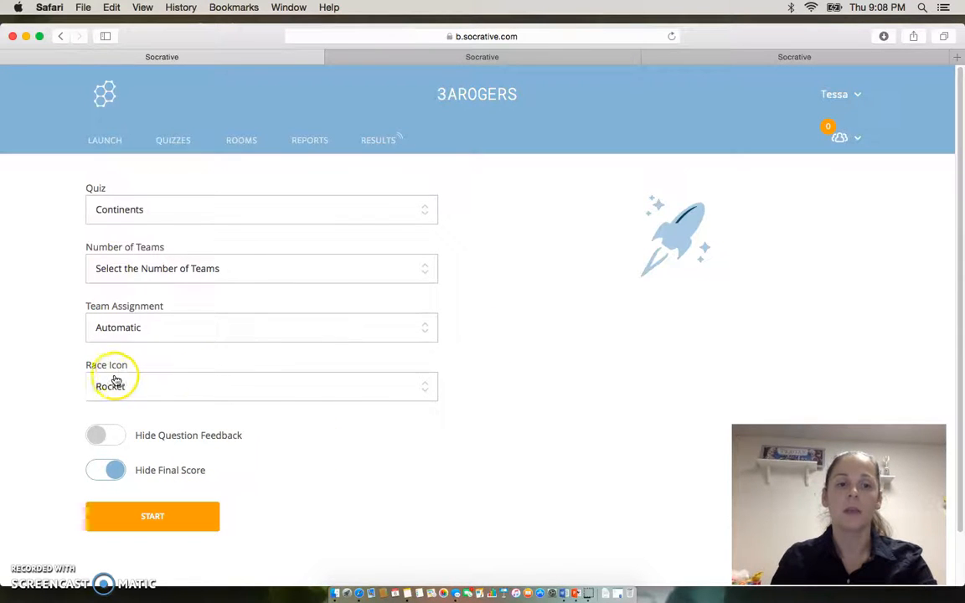
Examine the available race icons for the Space Race, keeping Rocket selected.
left_click(425, 389)
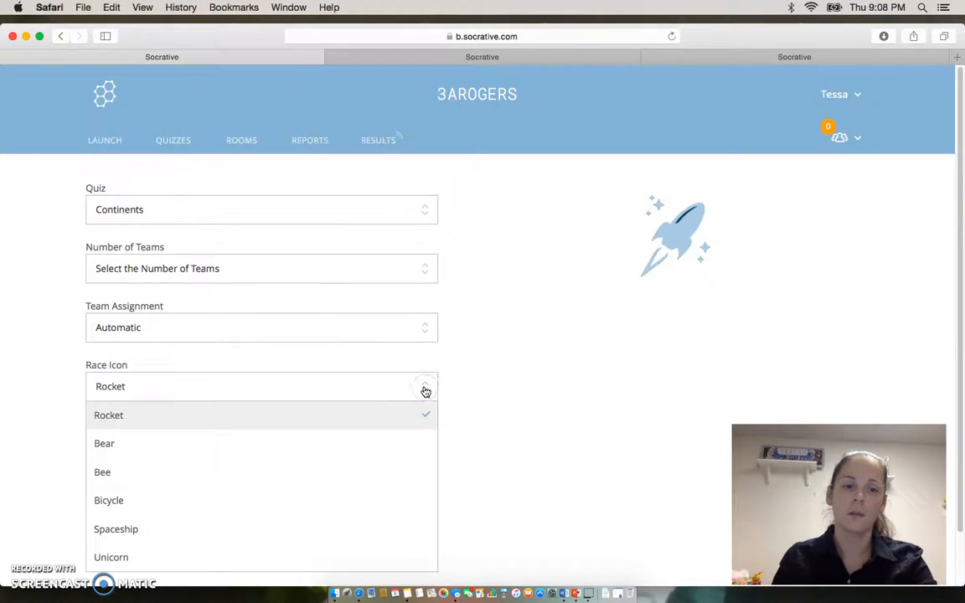
left_click(425, 390)
left_click(425, 389)
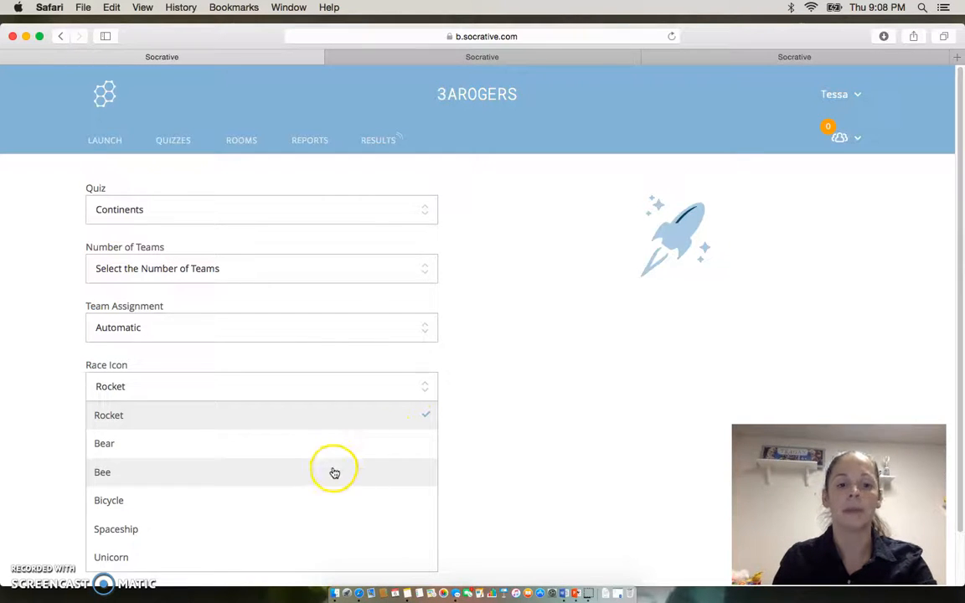
left_click(498, 431)
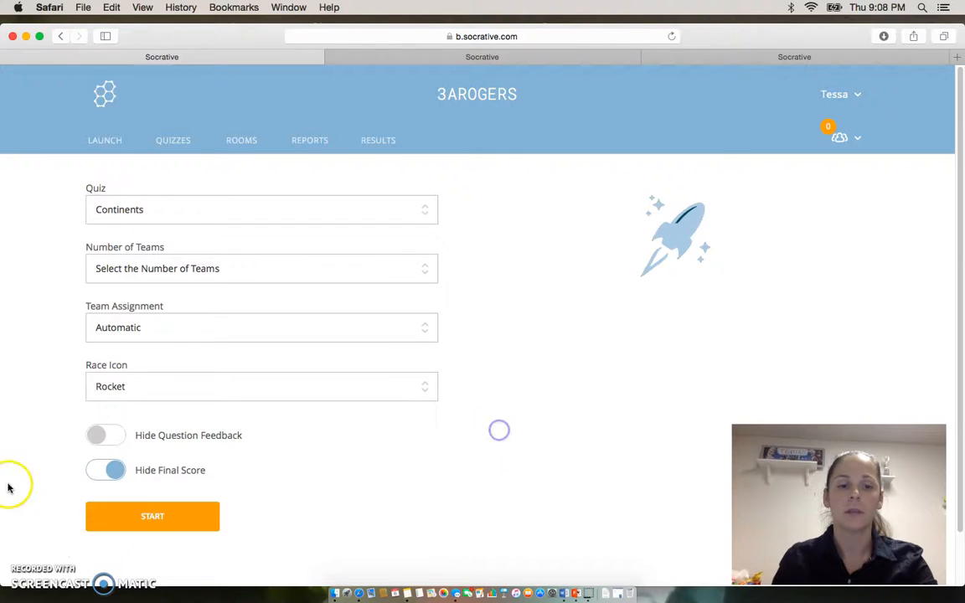
Set the Space Race's number of teams to 4 and start the race.
left_click(161, 519)
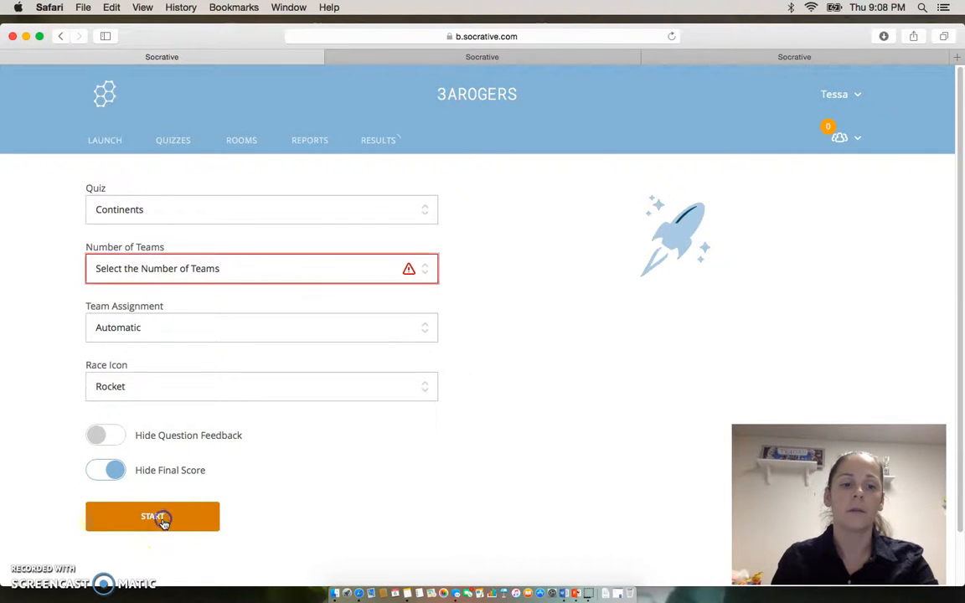
left_click(431, 273)
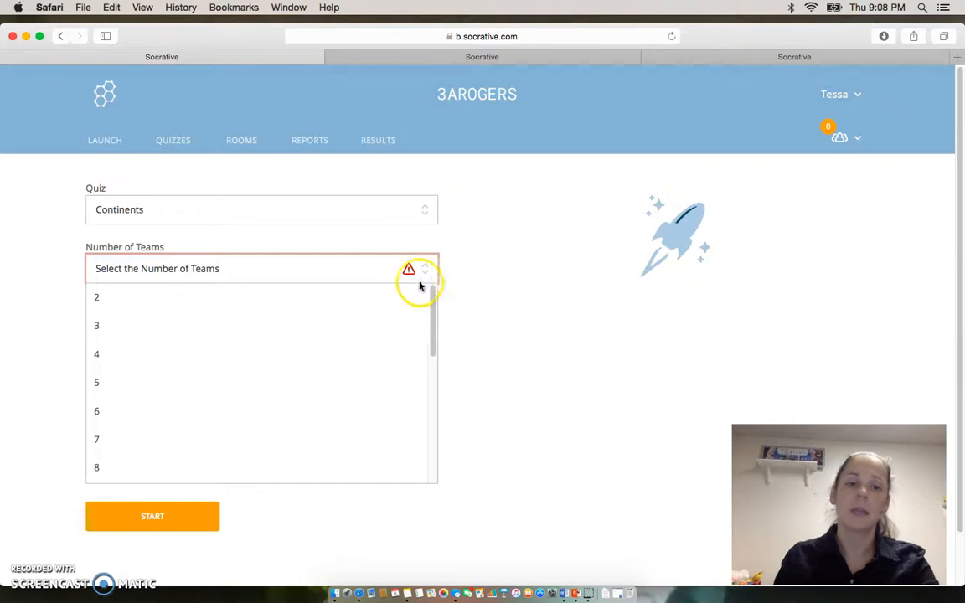
left_click(214, 354)
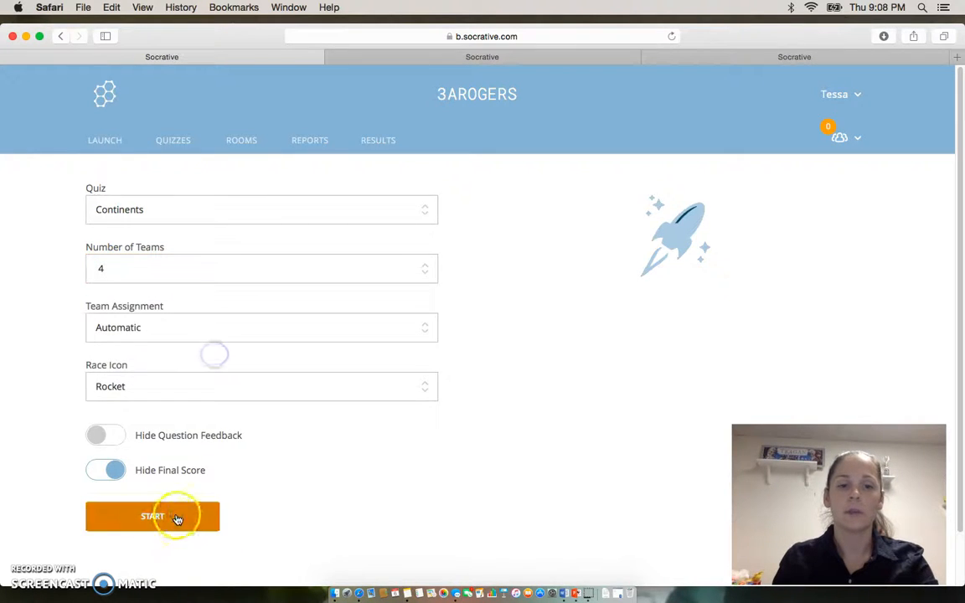
left_click(177, 513)
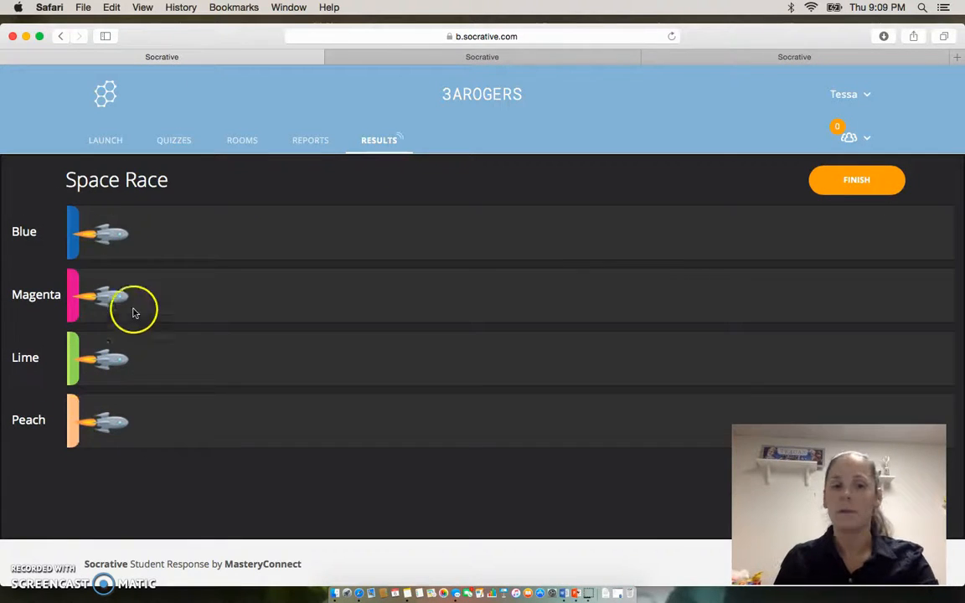
Join the teacher's room from the student login page, correcting the room name to match the one on the teacher page.
left_click(808, 57)
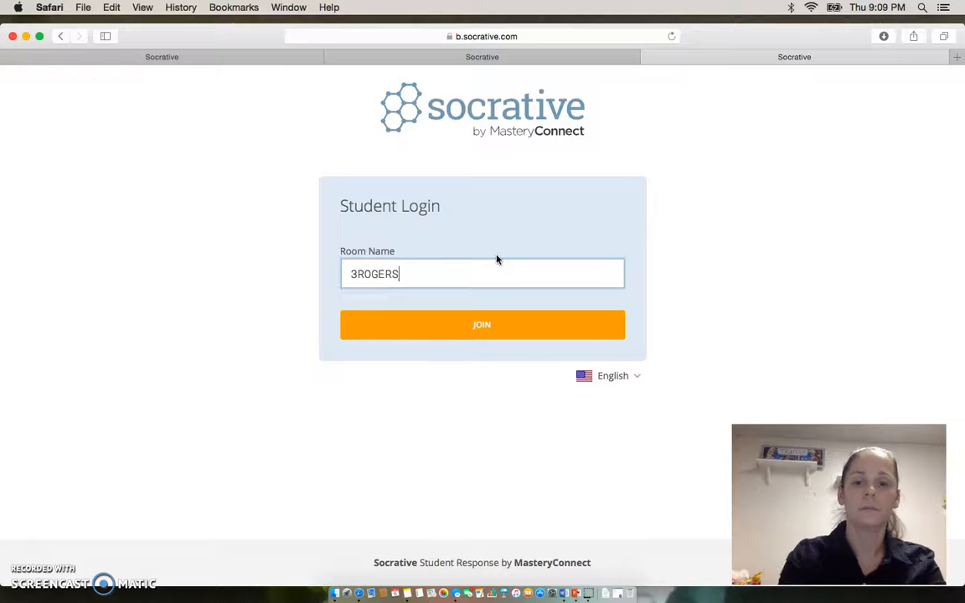
key("Return")
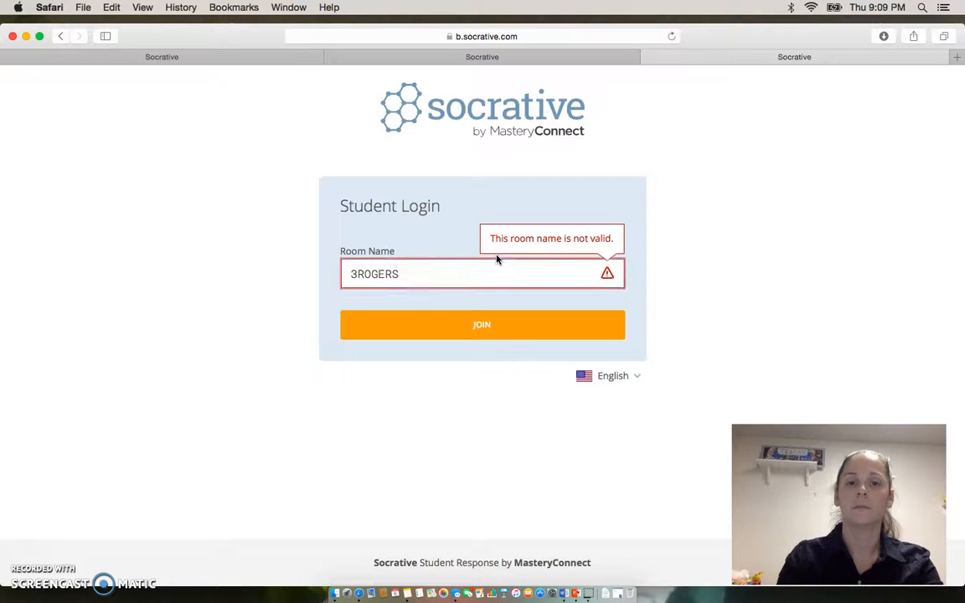
left_click(358, 275)
type("A")
key("Return")
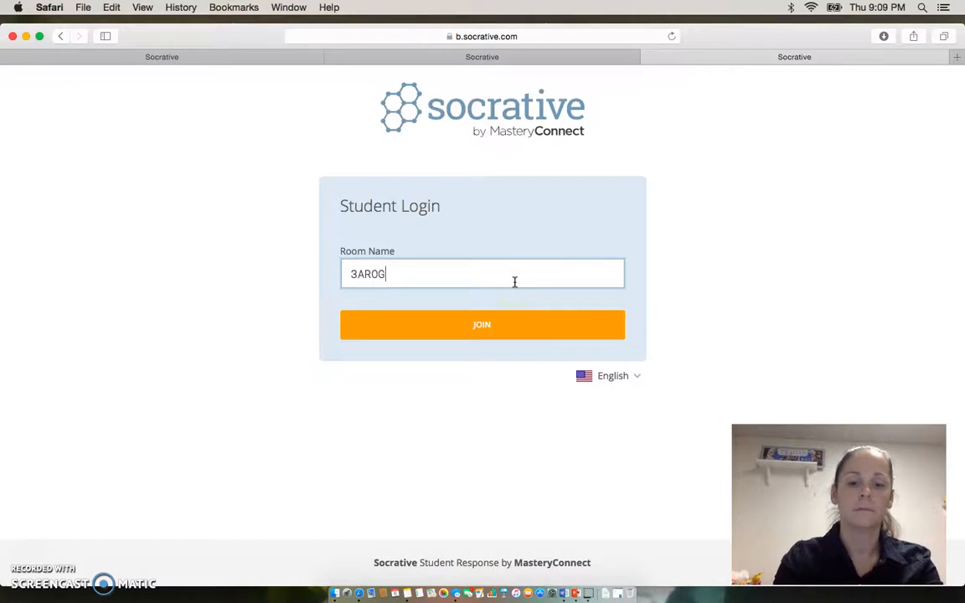
key("Return")
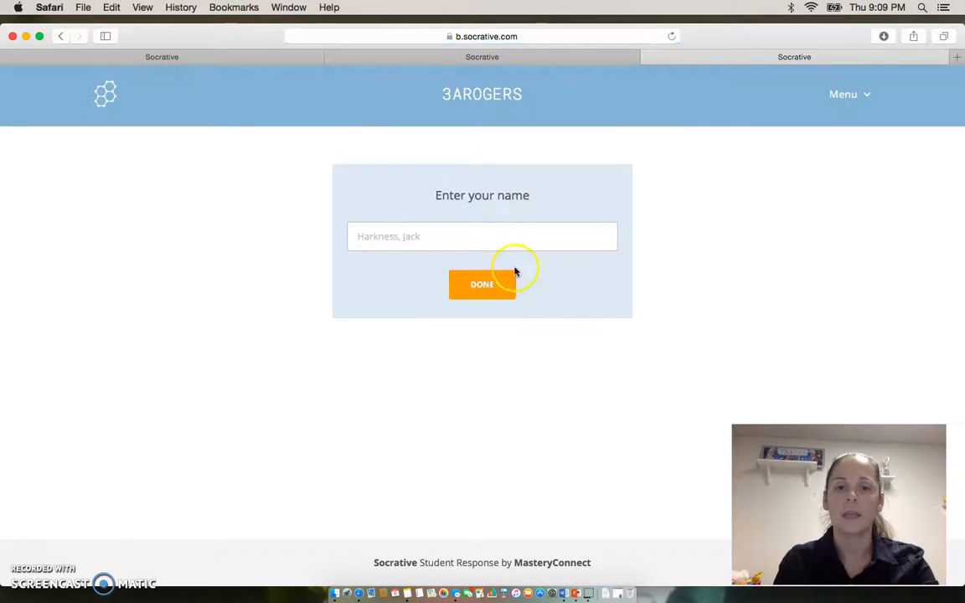
Enter the student's first name and continue into the Space Race with the assigned team.
type("t")
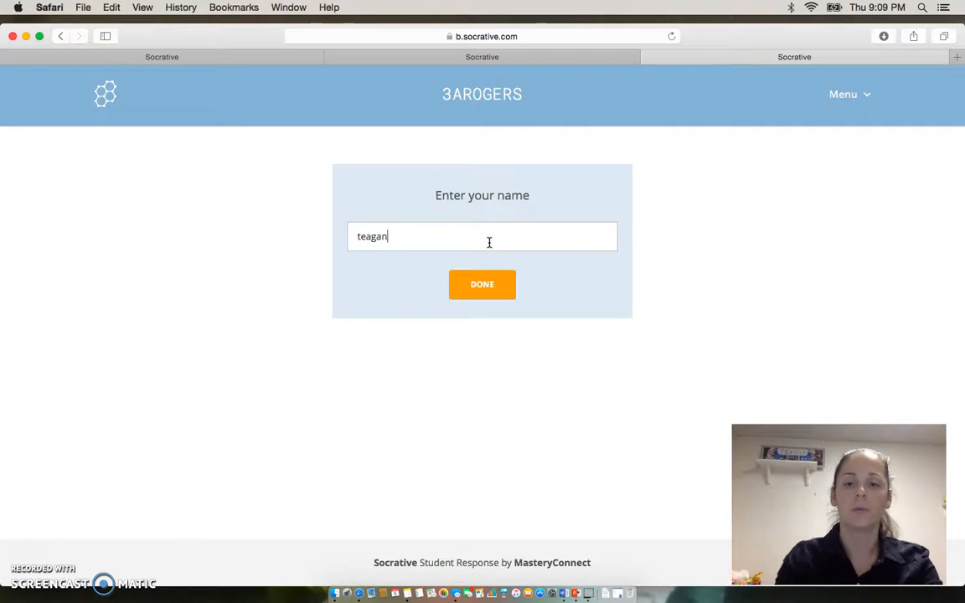
type("eagan")
key("Return")
left_click(353, 291)
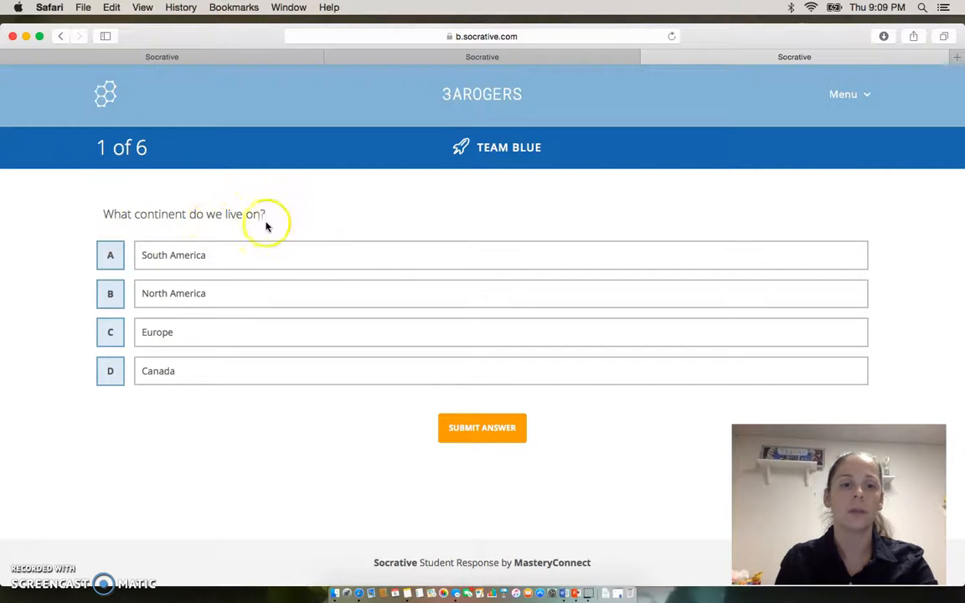
Answer the question about the continent we live on with North America, submit it and dismiss the feedback.
left_click(173, 291)
left_click(479, 426)
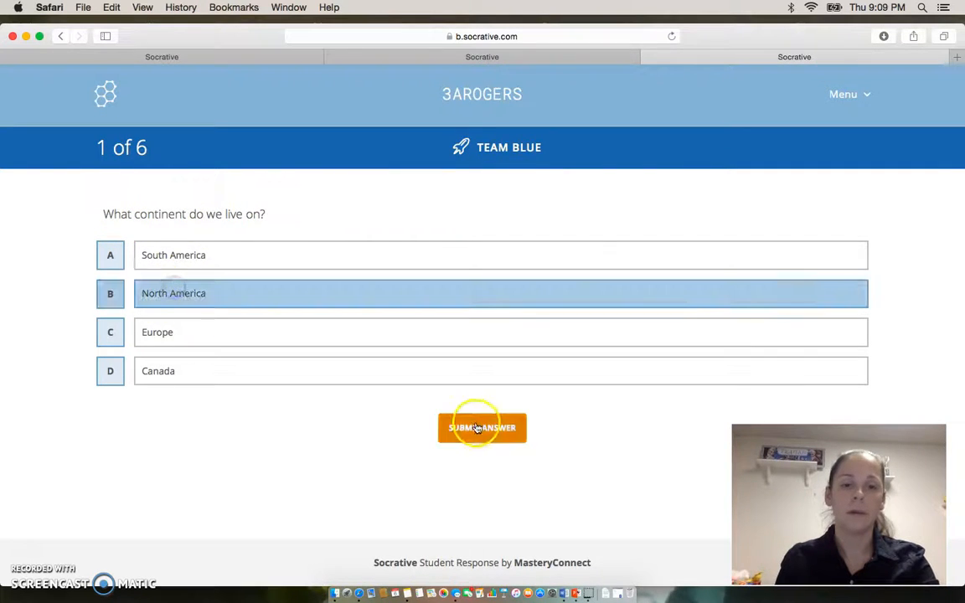
left_click(390, 229)
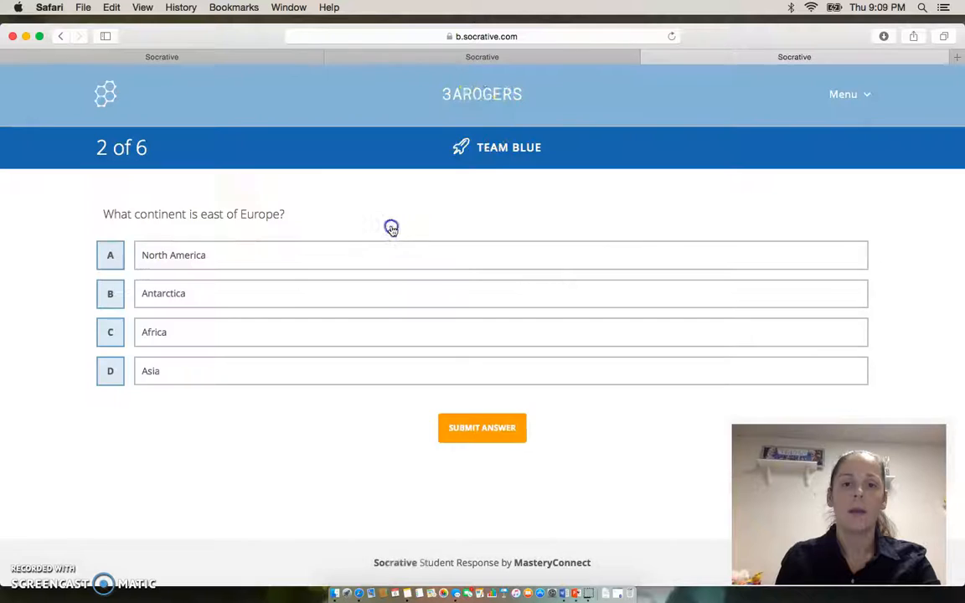
Check the Space Race's progress as teacher, then try to finish it with the View Chart option, signing in again.
left_click(176, 58)
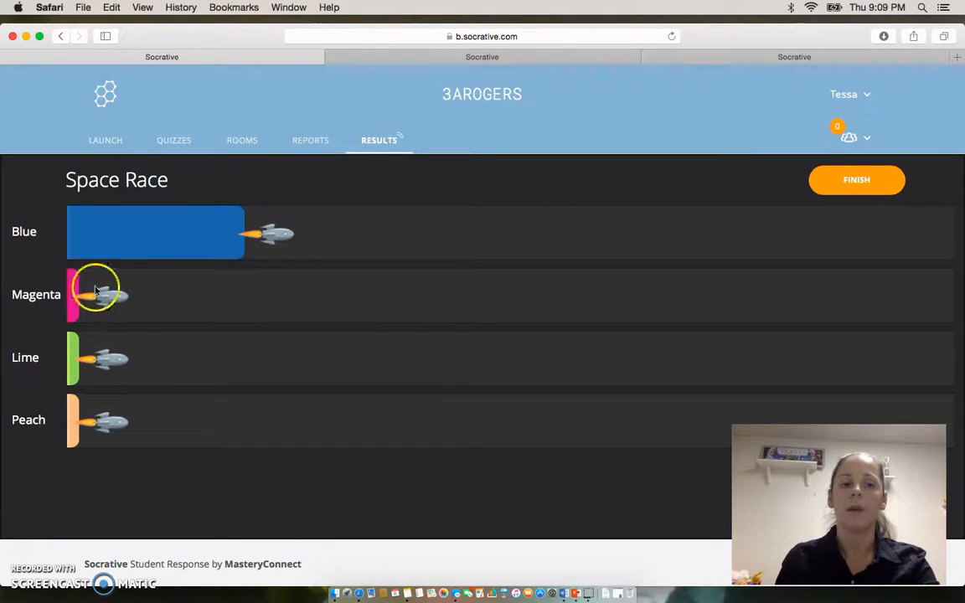
left_click(869, 192)
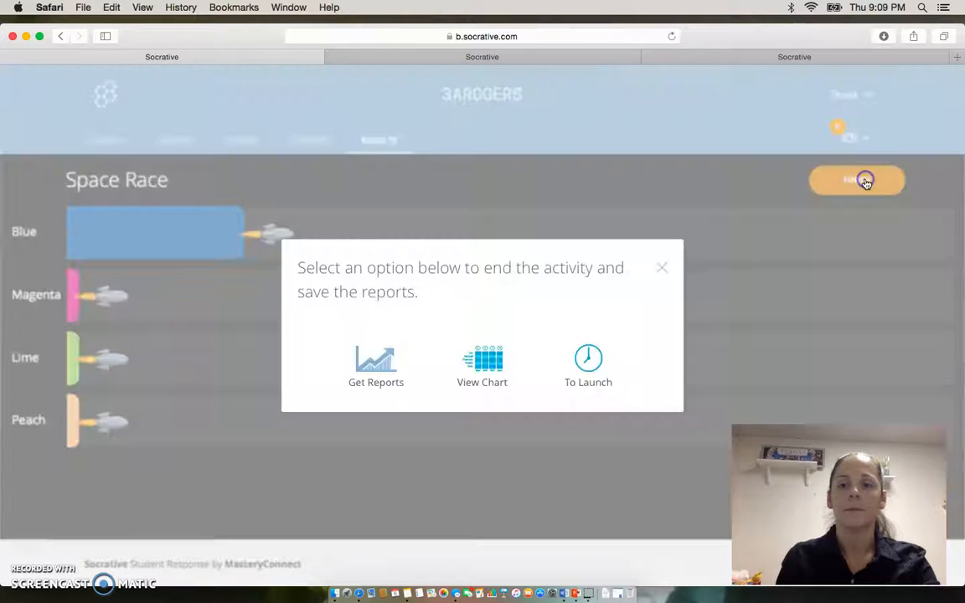
left_click(492, 362)
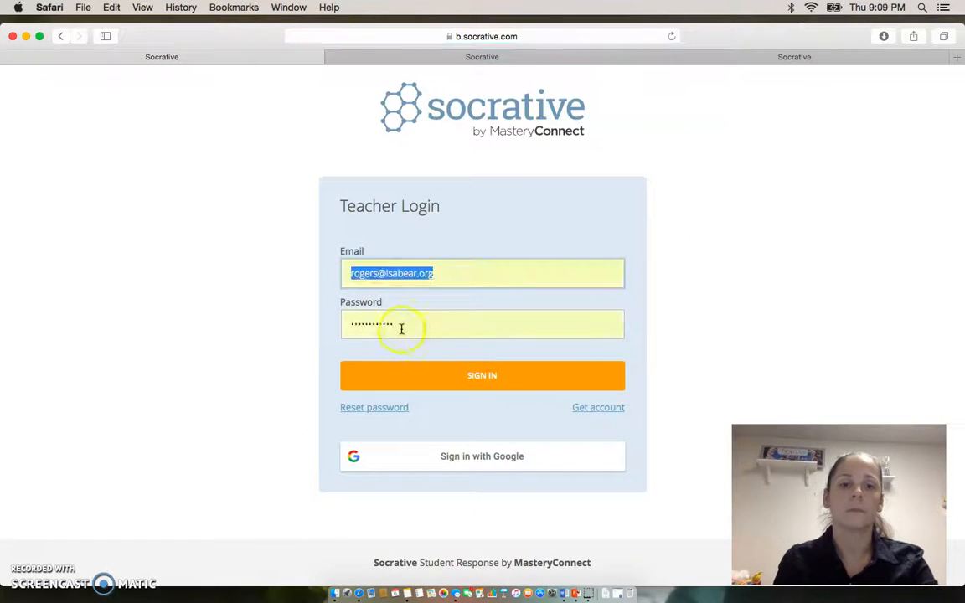
left_click(423, 373)
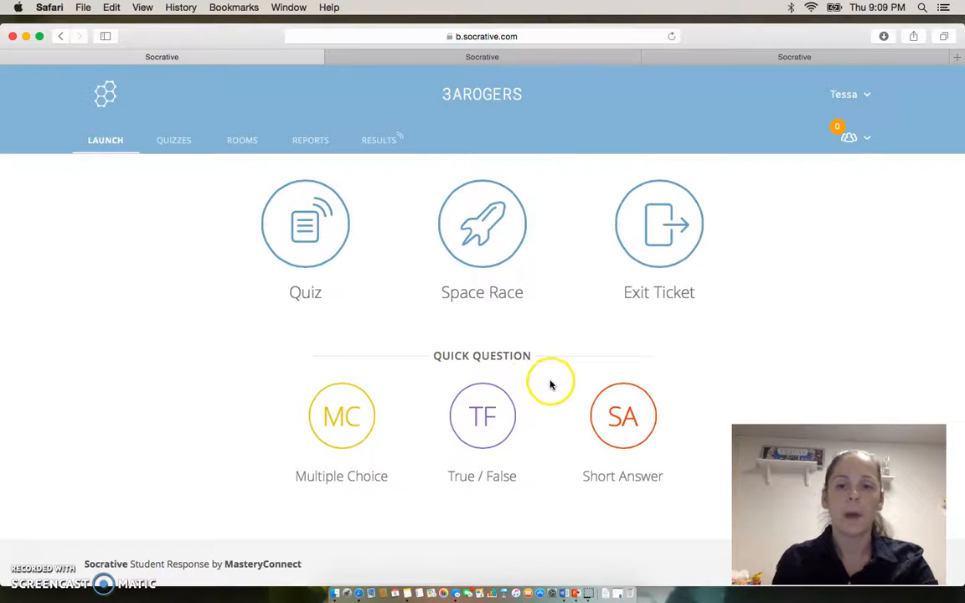
Look over the list of saved quizzes and the options for importing a quiz.
left_click(160, 148)
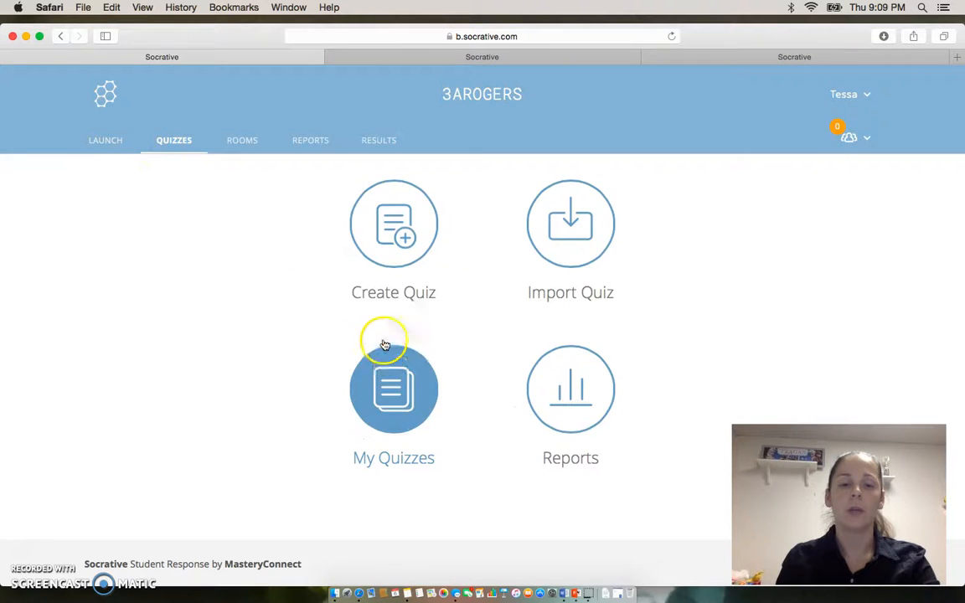
left_click(389, 396)
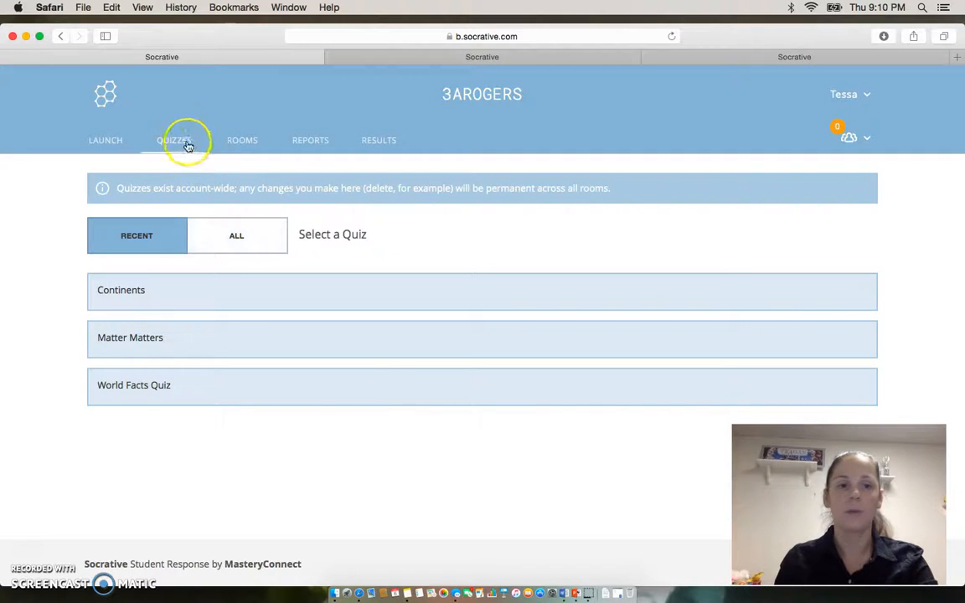
left_click(184, 146)
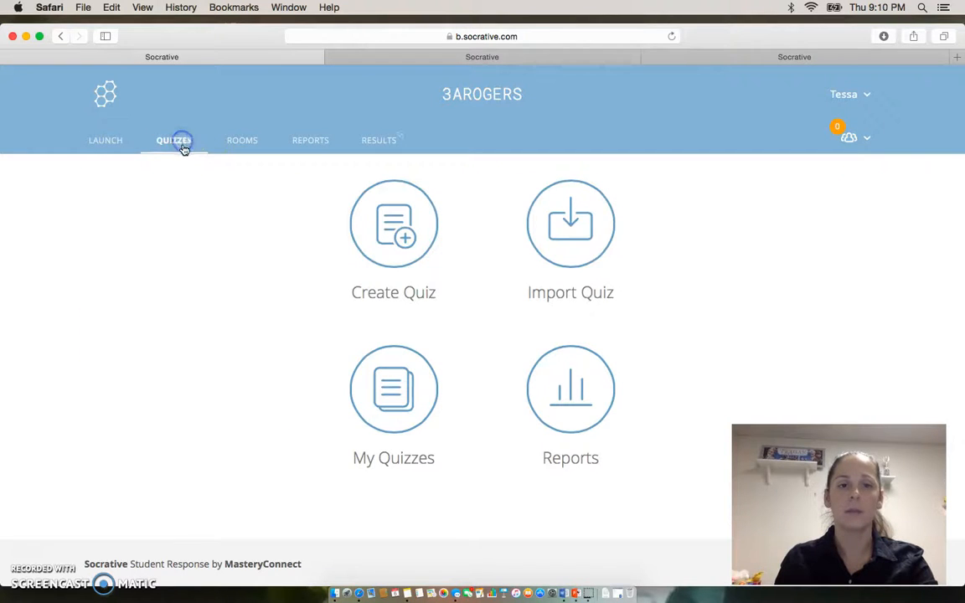
left_click(572, 249)
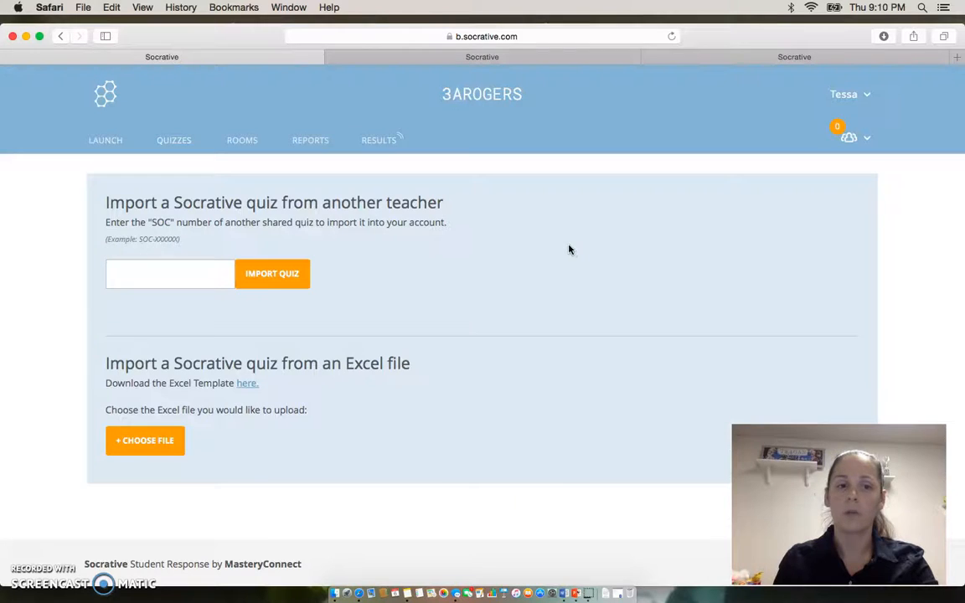
Examine the Rooms page and the Reports list, viewing and closing the result options of the Short Answer report.
left_click(241, 141)
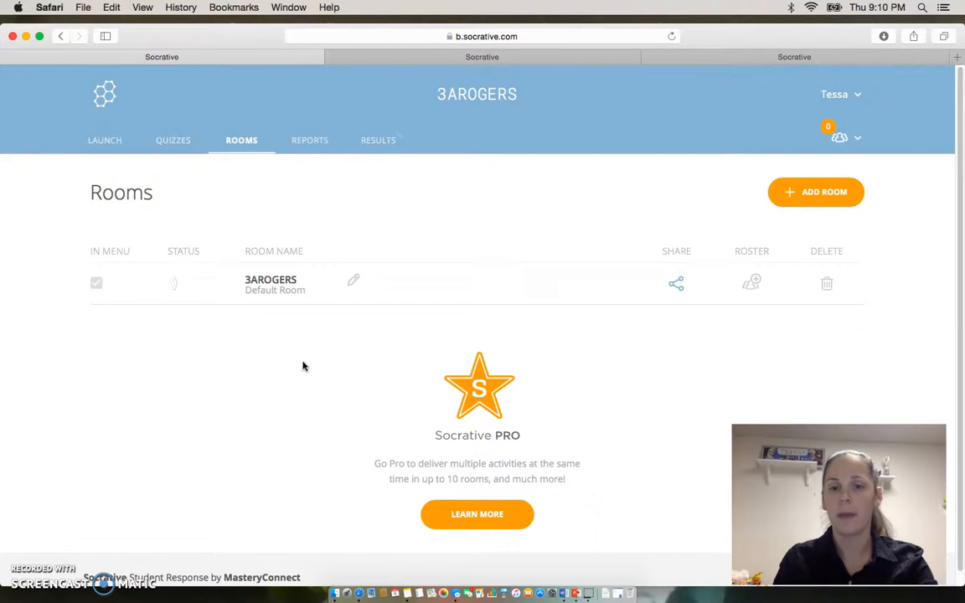
left_click(316, 145)
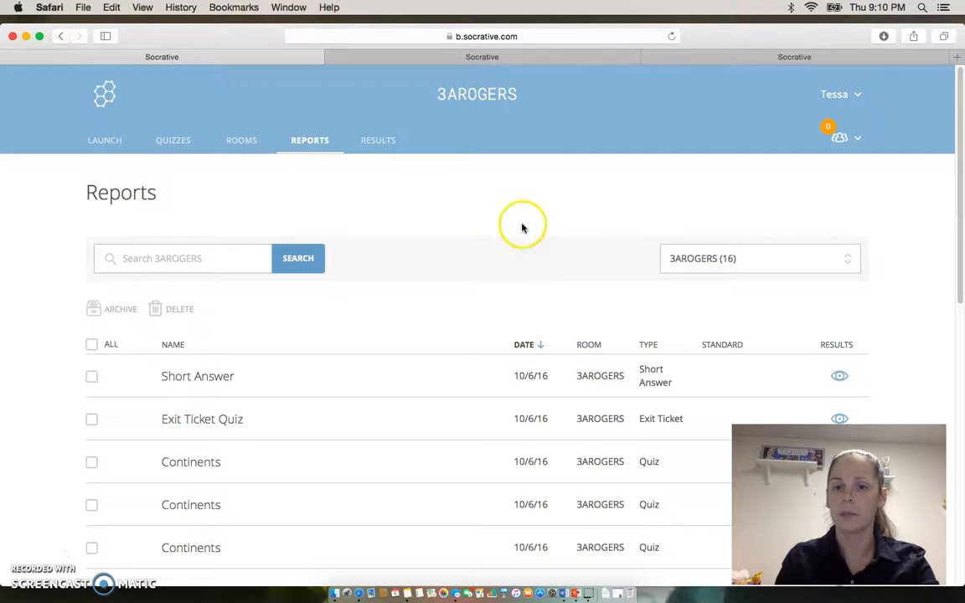
left_click_drag(961, 171, 962, 245)
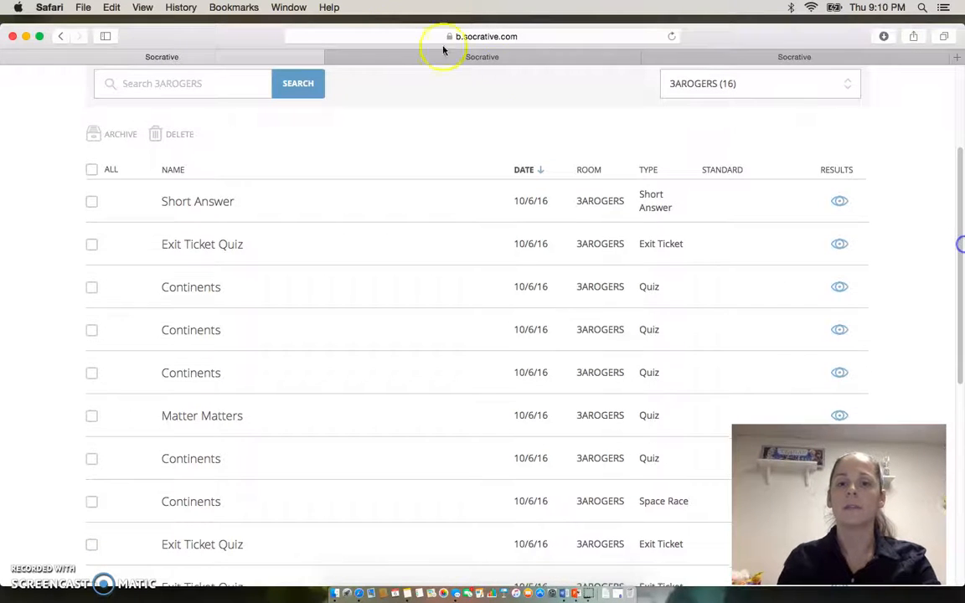
left_click(228, 192)
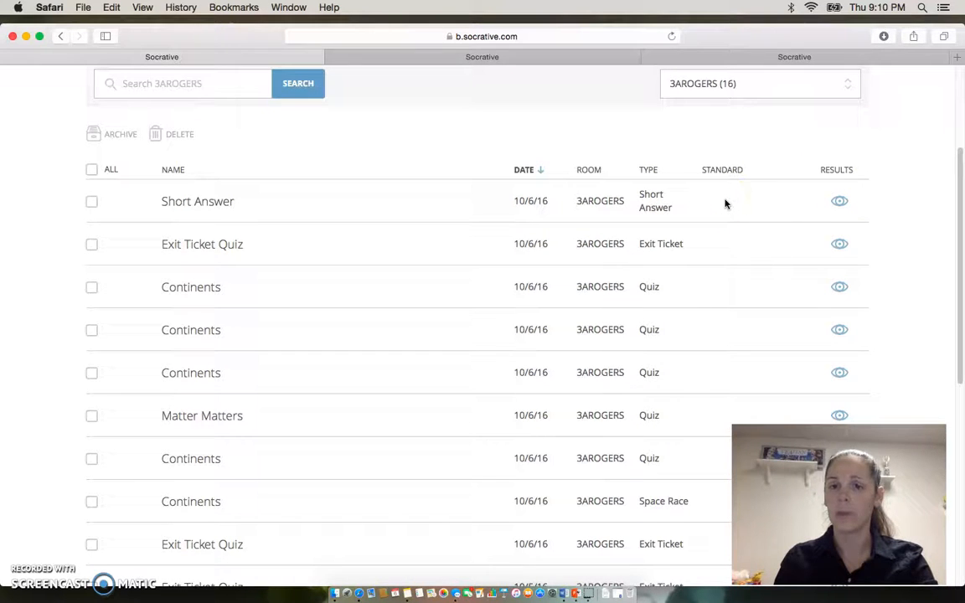
left_click(841, 204)
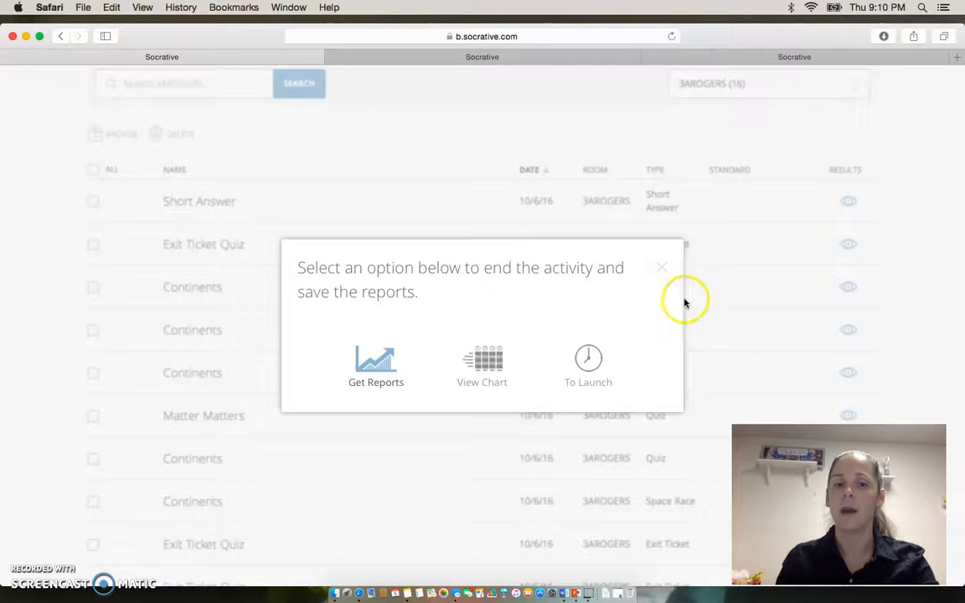
left_click(663, 268)
left_click_drag(961, 213, 956, 166)
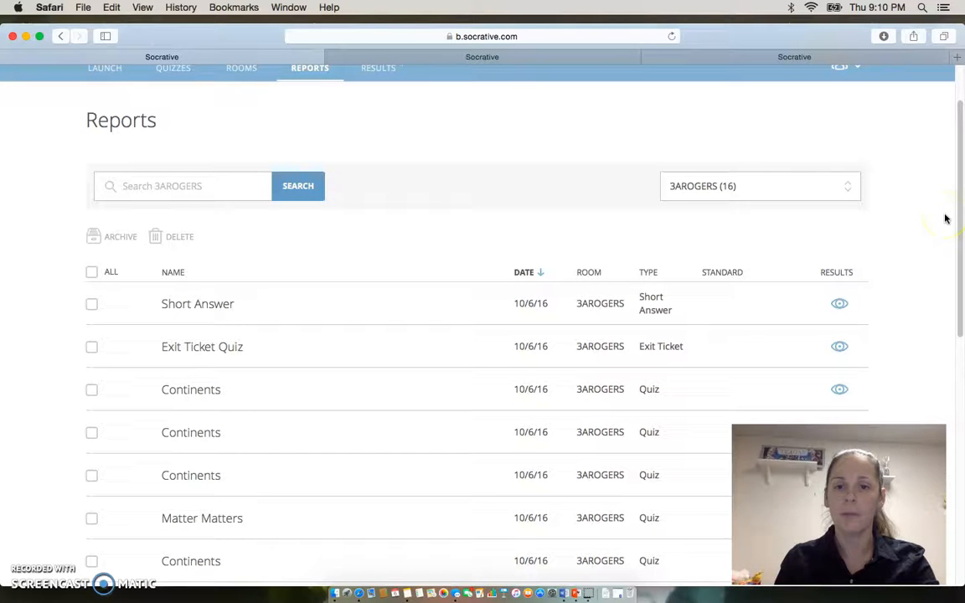
left_click_drag(960, 220, 958, 186)
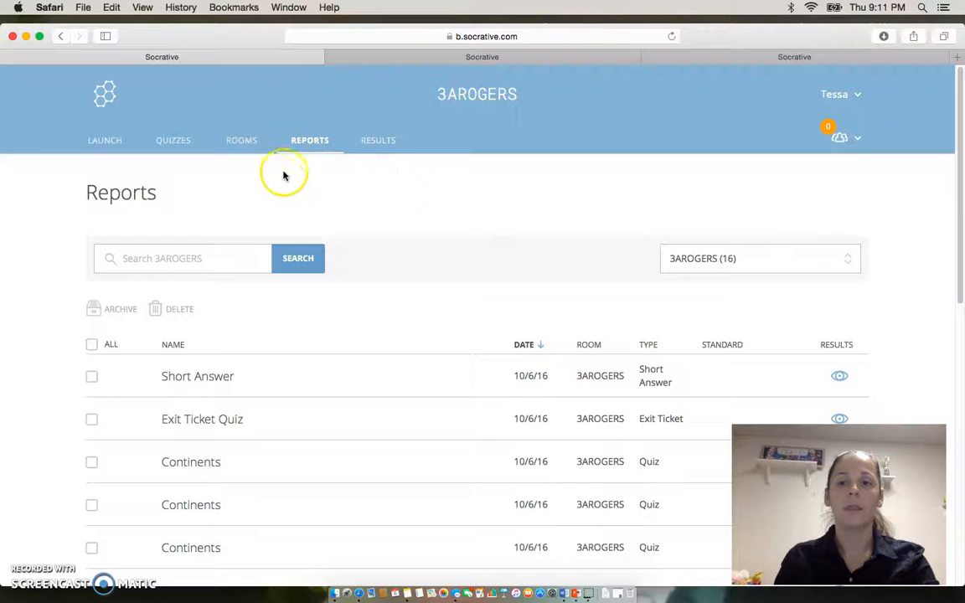
Review the live Space Race results and its finish options without ending the race, and return to the activity launch page.
left_click(382, 144)
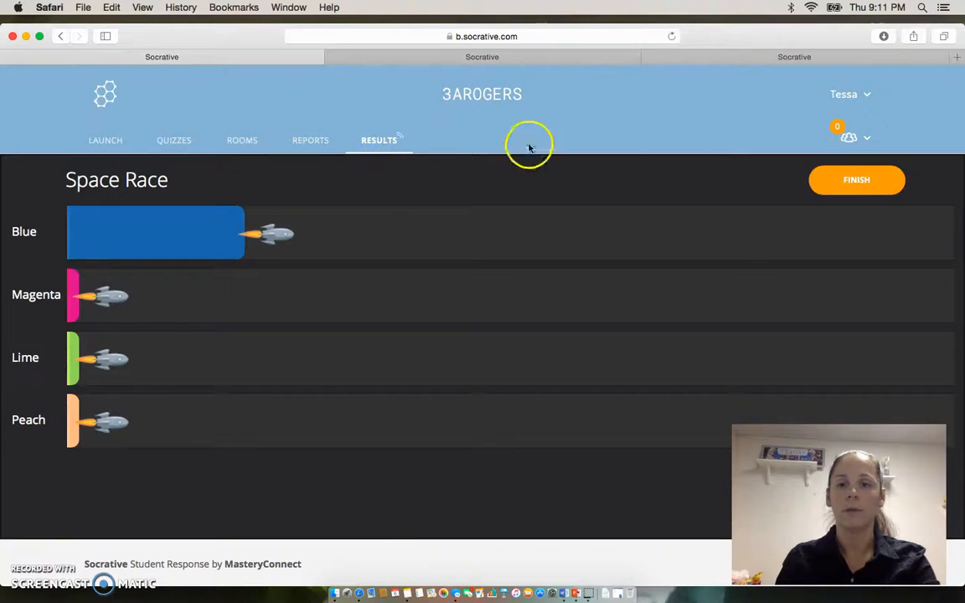
left_click(870, 180)
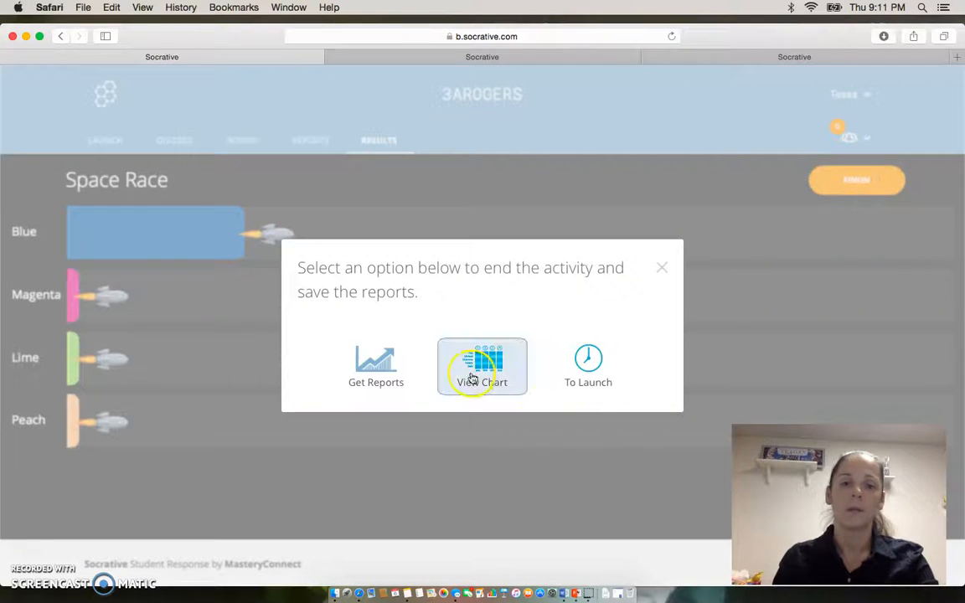
left_click(663, 268)
left_click(842, 97)
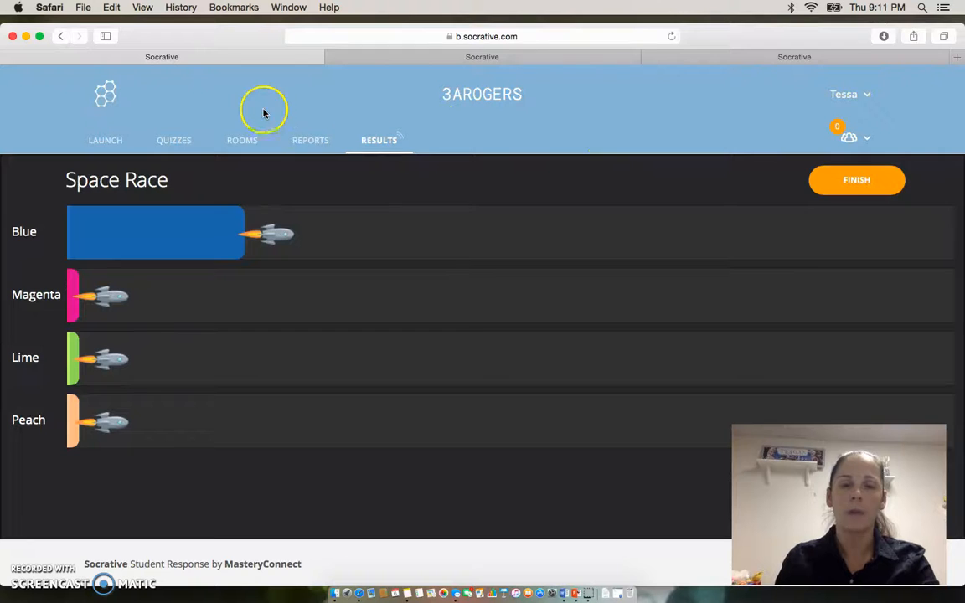
left_click(104, 143)
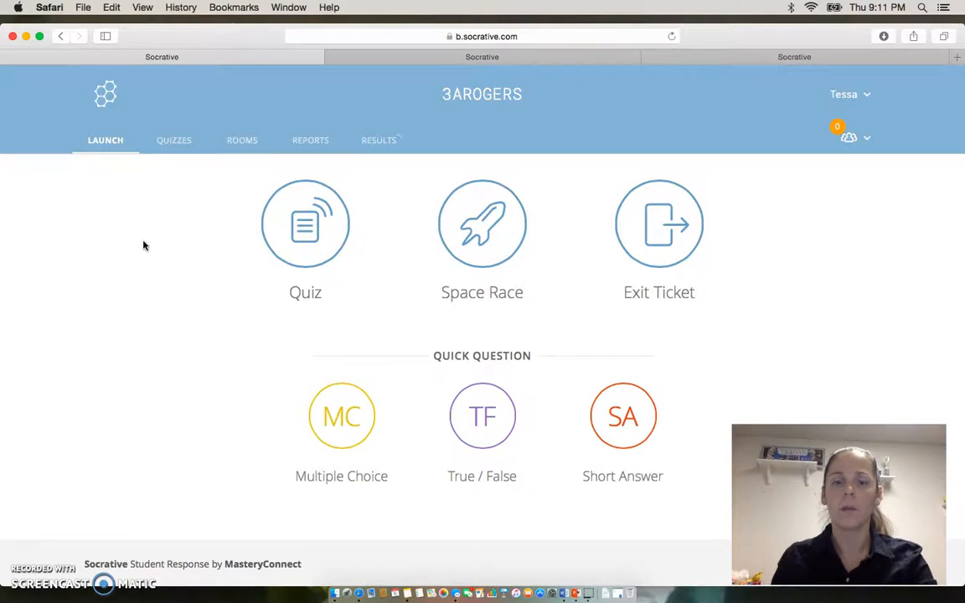
left_click(163, 258)
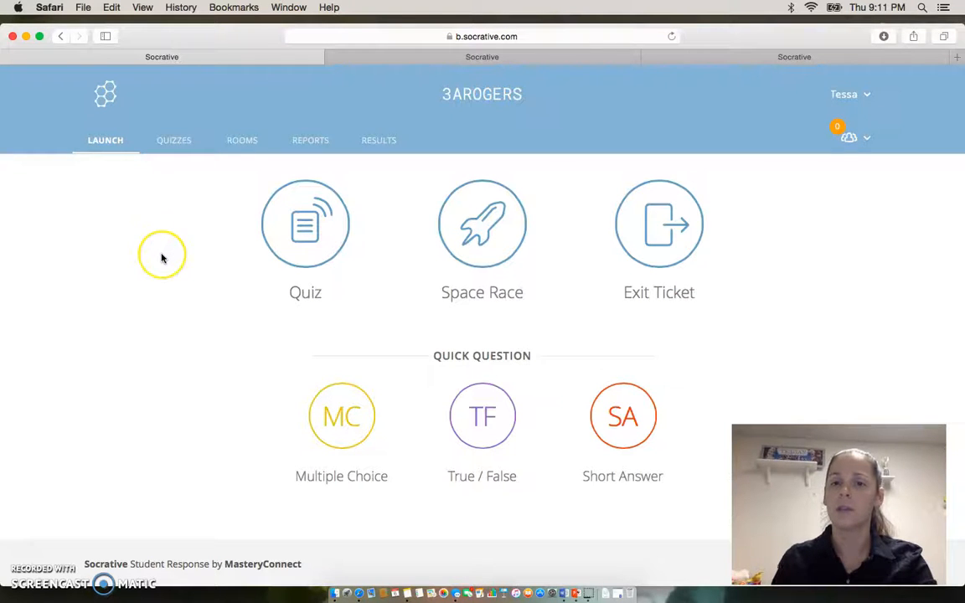